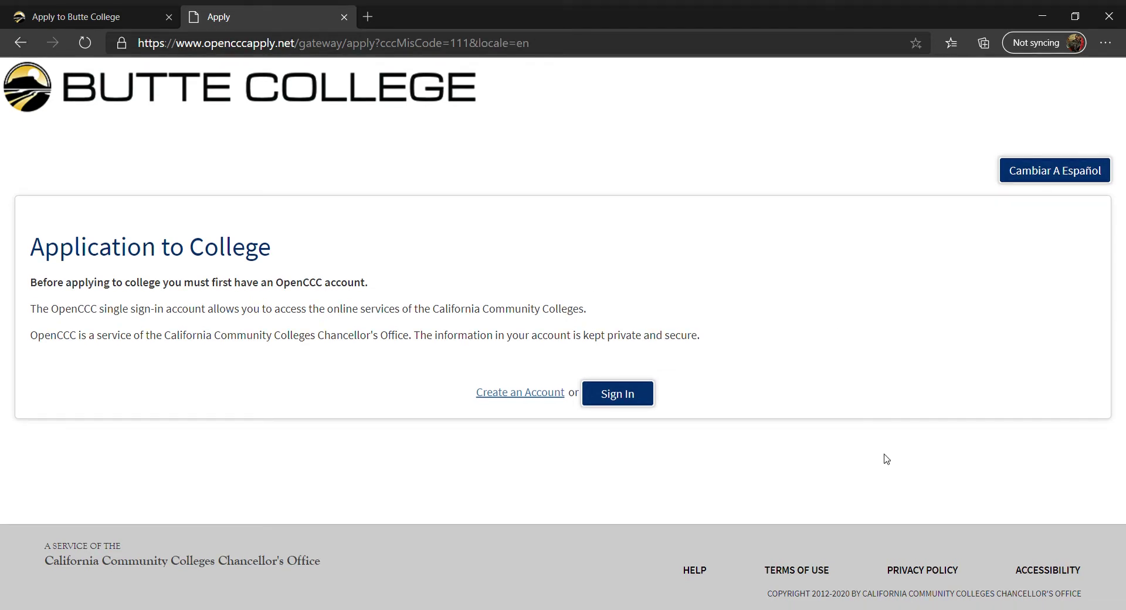
Sign in to the OpenCCC account with its username and password
left_click(638, 406)
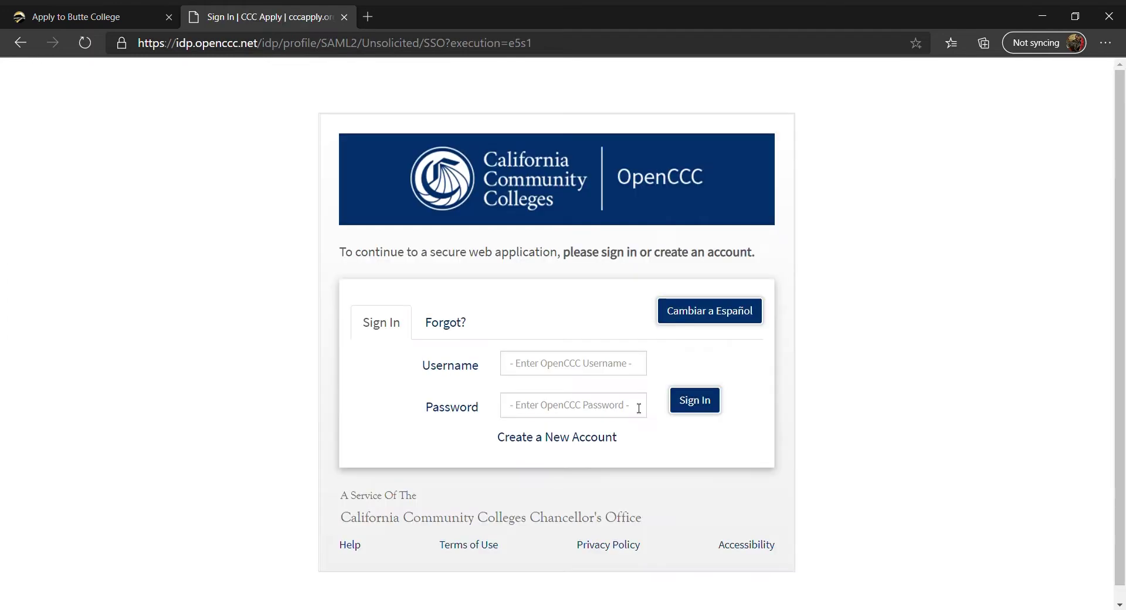
left_click(614, 370)
key("Tab")
type("•••••••••••")
key("Return")
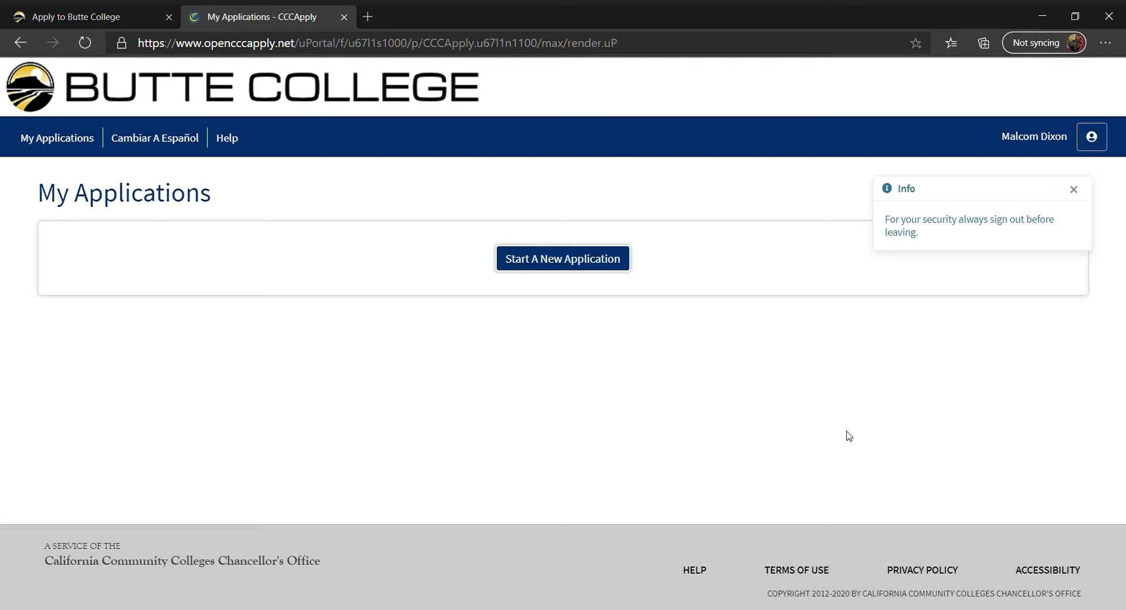
Start a Fall 2021 application with an associate-degree-and-transfer goal and Accounting Degree major
left_click(613, 267)
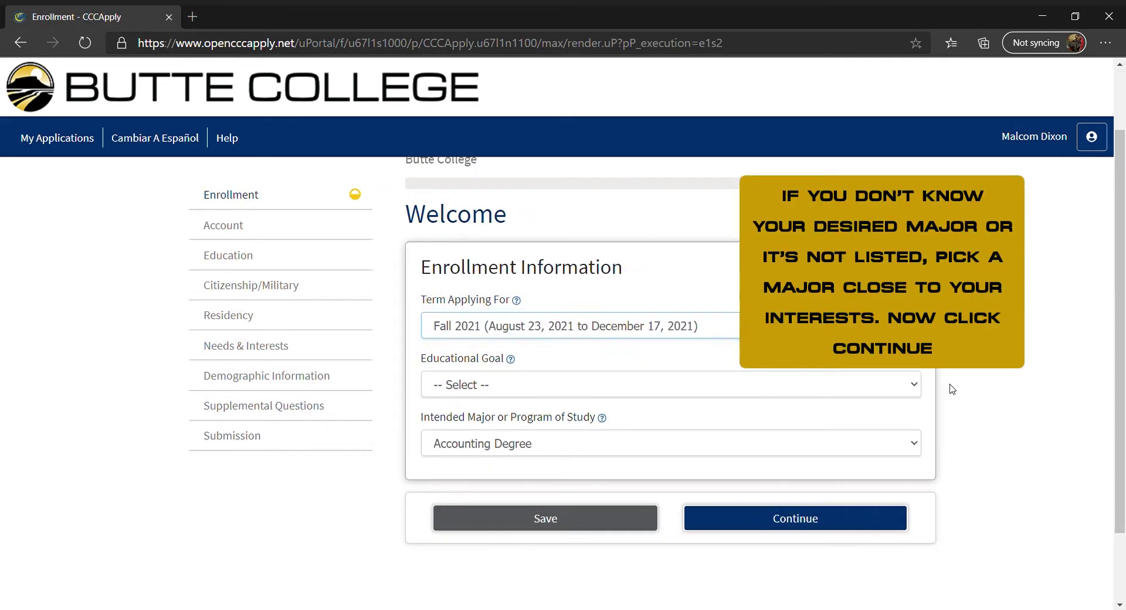
left_click(908, 390)
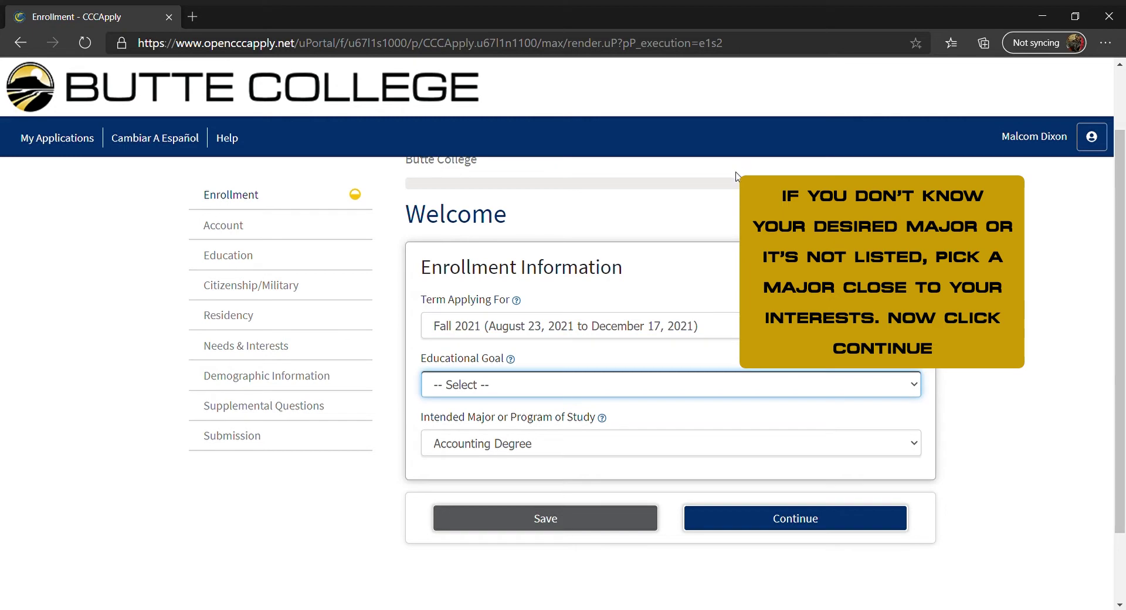
key("Down")
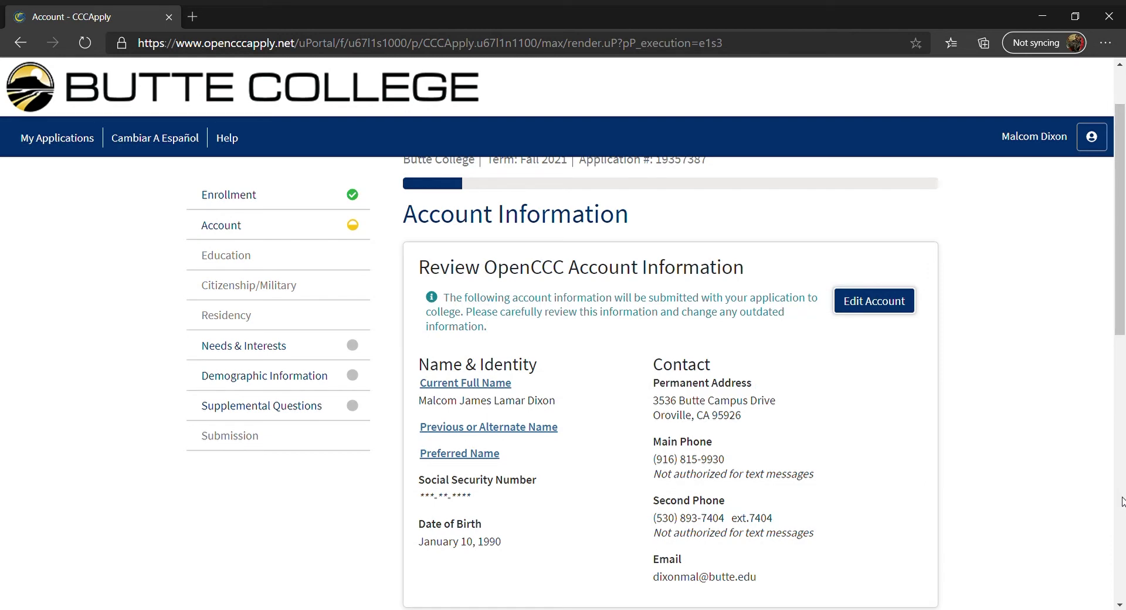
Review the account information and open it for editing
scroll(997, 352, "down", 3)
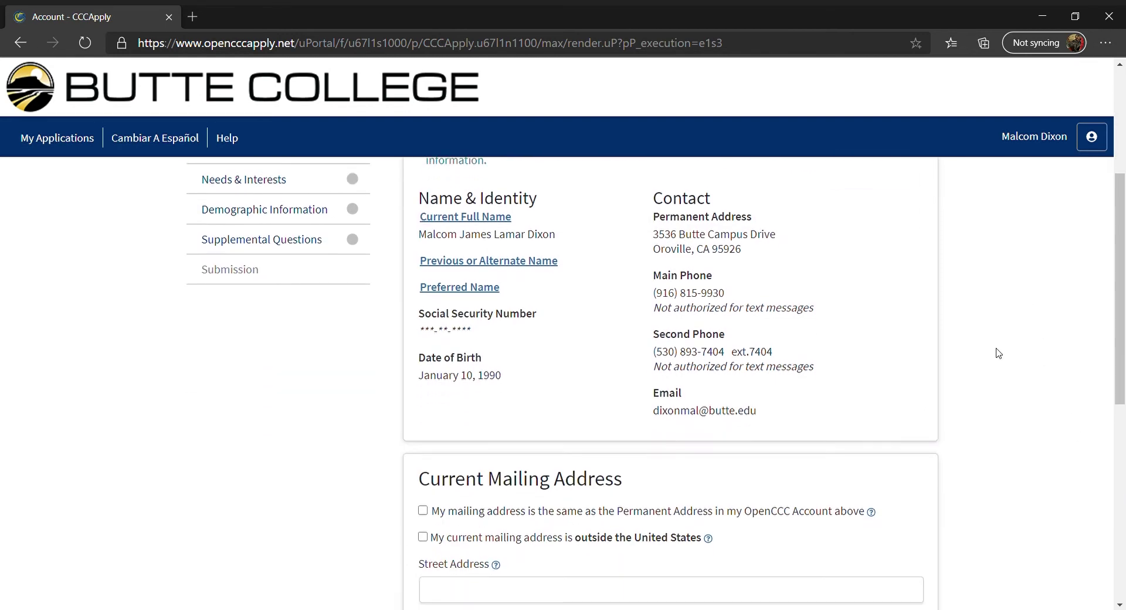
scroll(998, 353, "up", 5)
scroll(1000, 352, "down", 3)
scroll(999, 352, "up", 3)
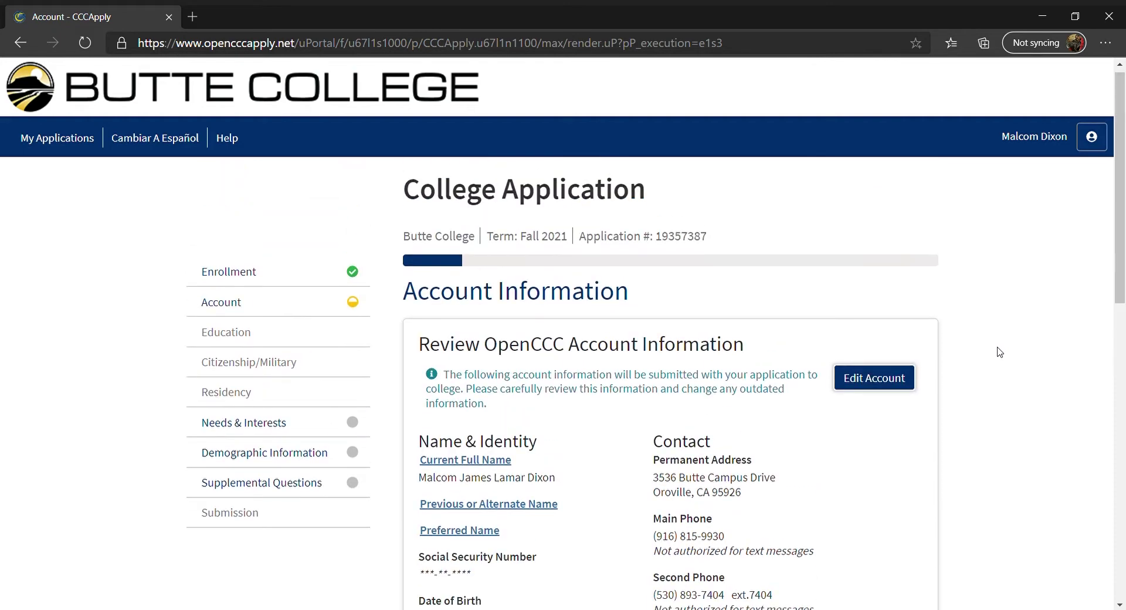
left_click(910, 382)
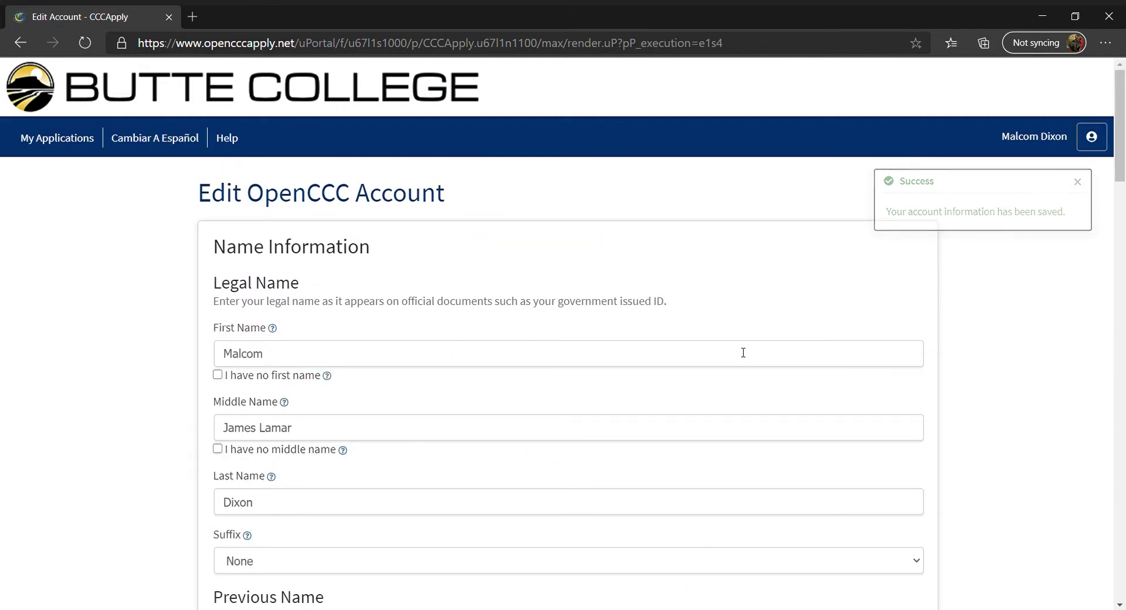
Make the mailing address match the permanent address, answer No to outside-US, and save
scroll(742, 351, "down", 5)
scroll(1086, 213, "down", 3)
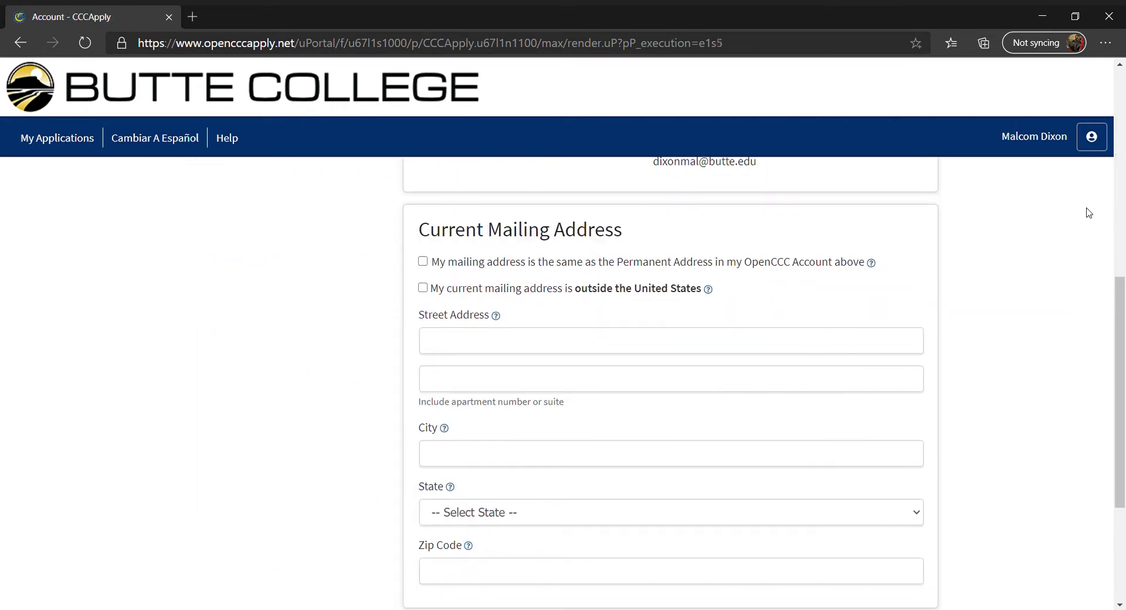
scroll(1086, 212, "up", 1)
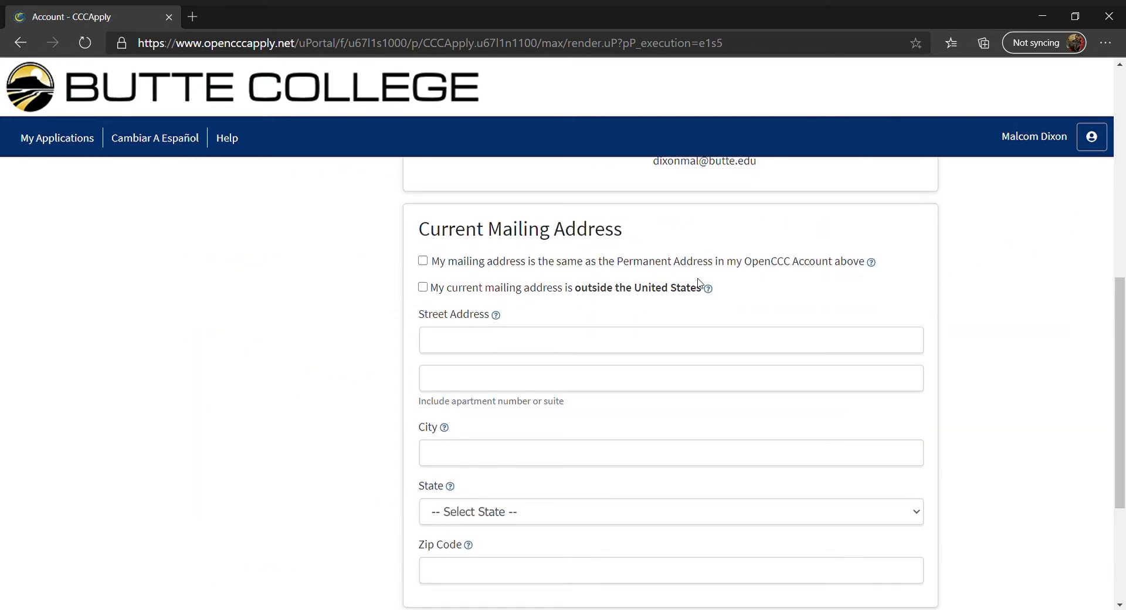
left_click(423, 260)
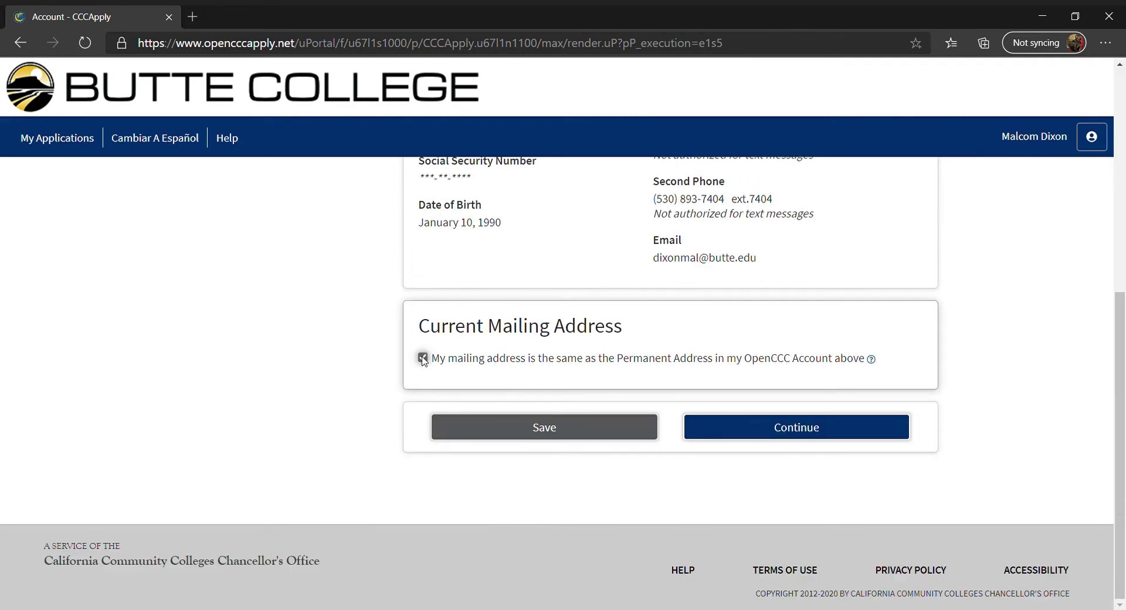
left_click(423, 358)
left_click(422, 287)
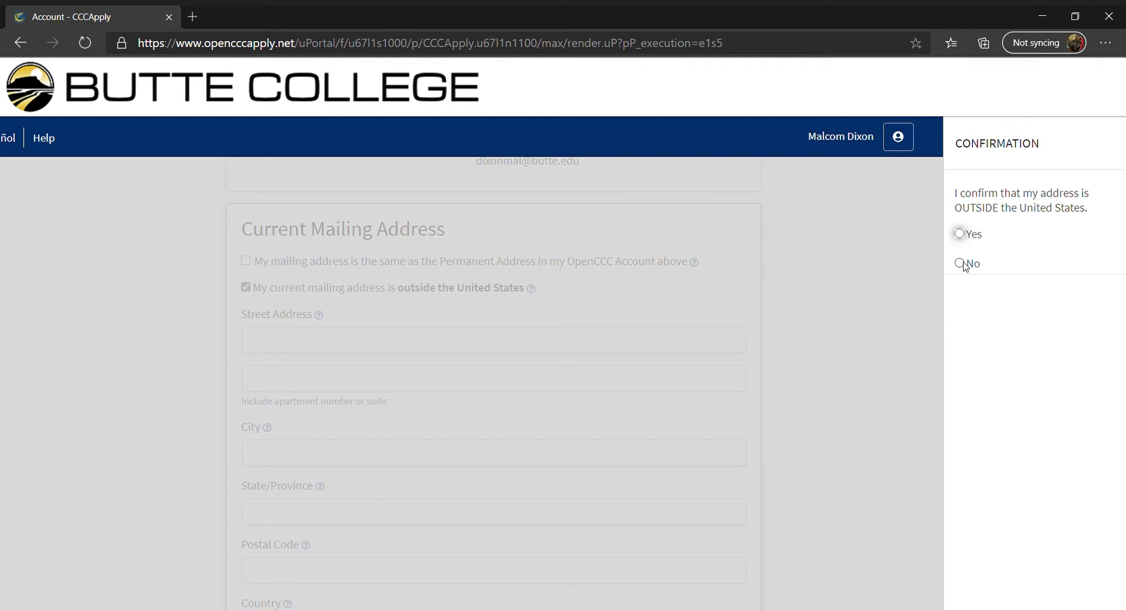
left_click(959, 263)
left_click(1066, 299)
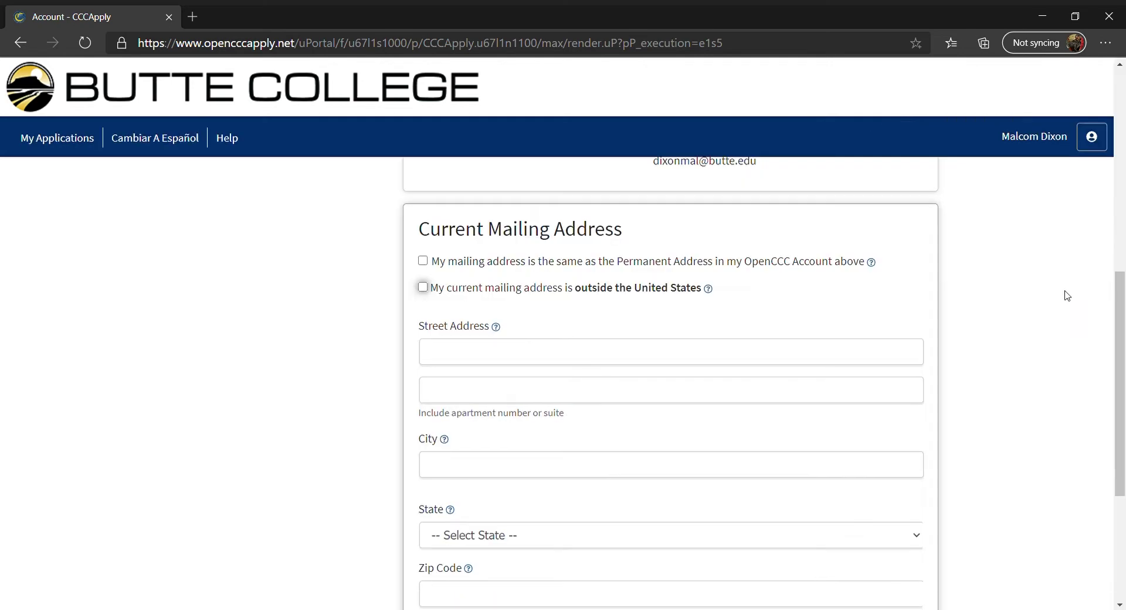
left_click(559, 336)
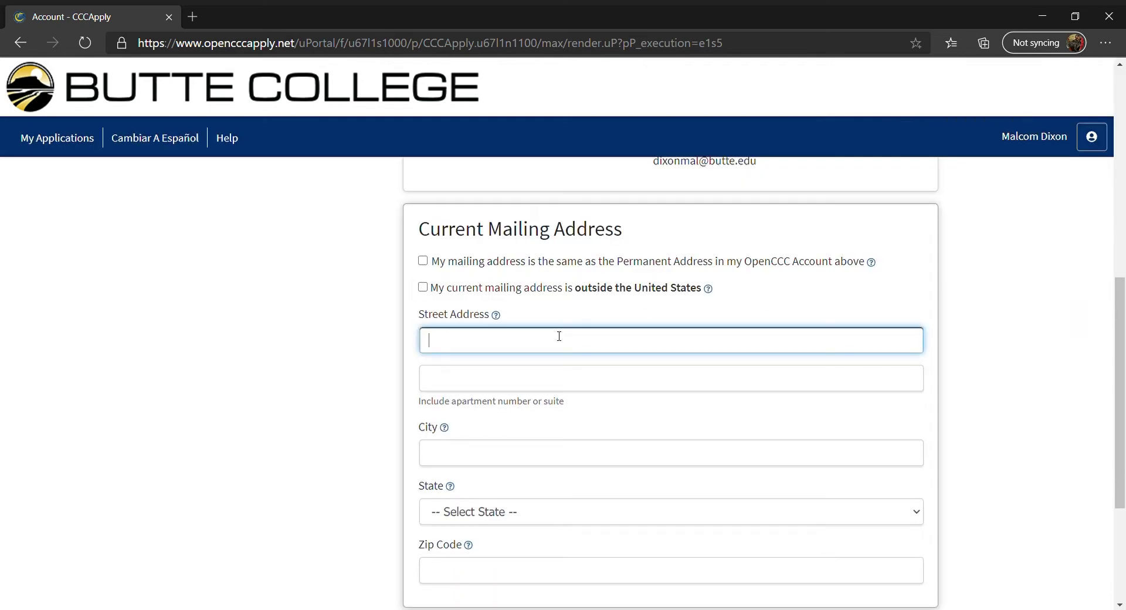
left_click(1001, 350)
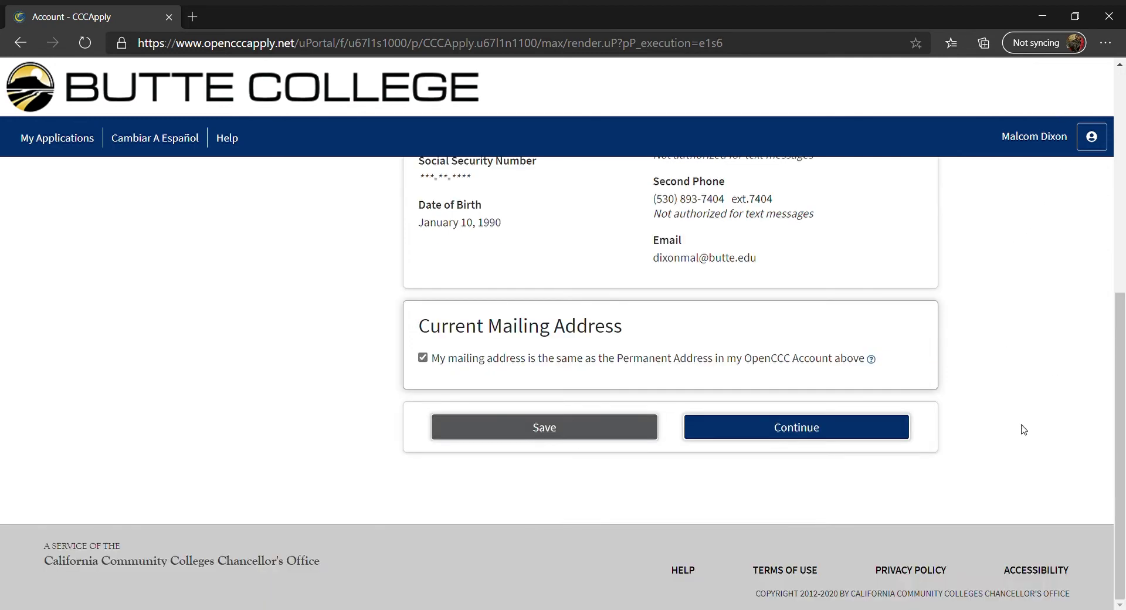
left_click(897, 427)
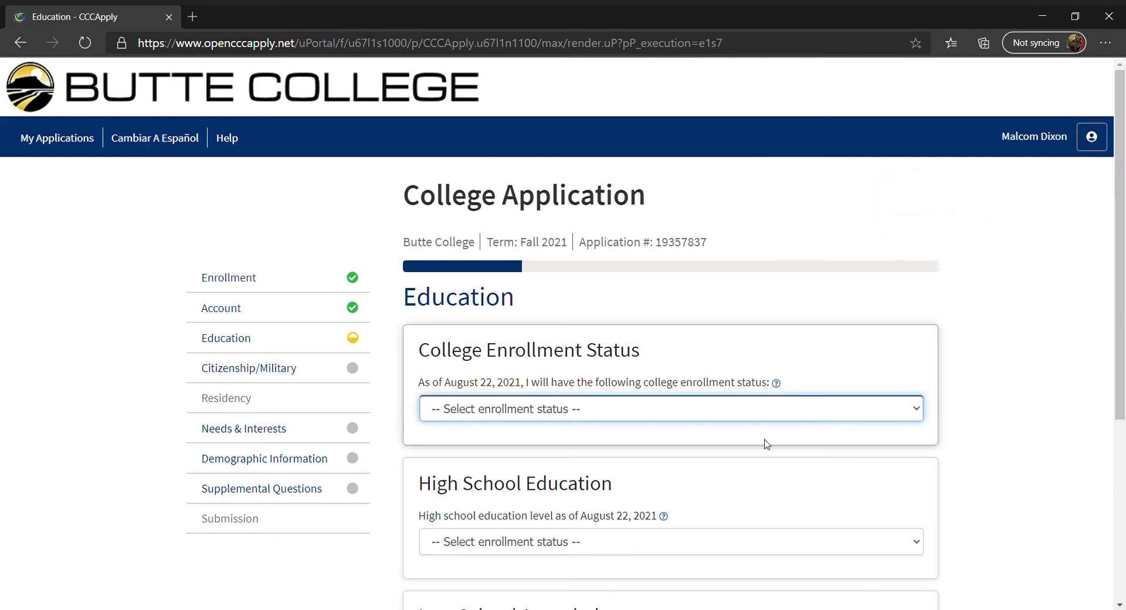
Set enrollment status to first-time college student with a U.S. high school diploma
key("Down")
left_click(966, 481)
left_click(913, 537)
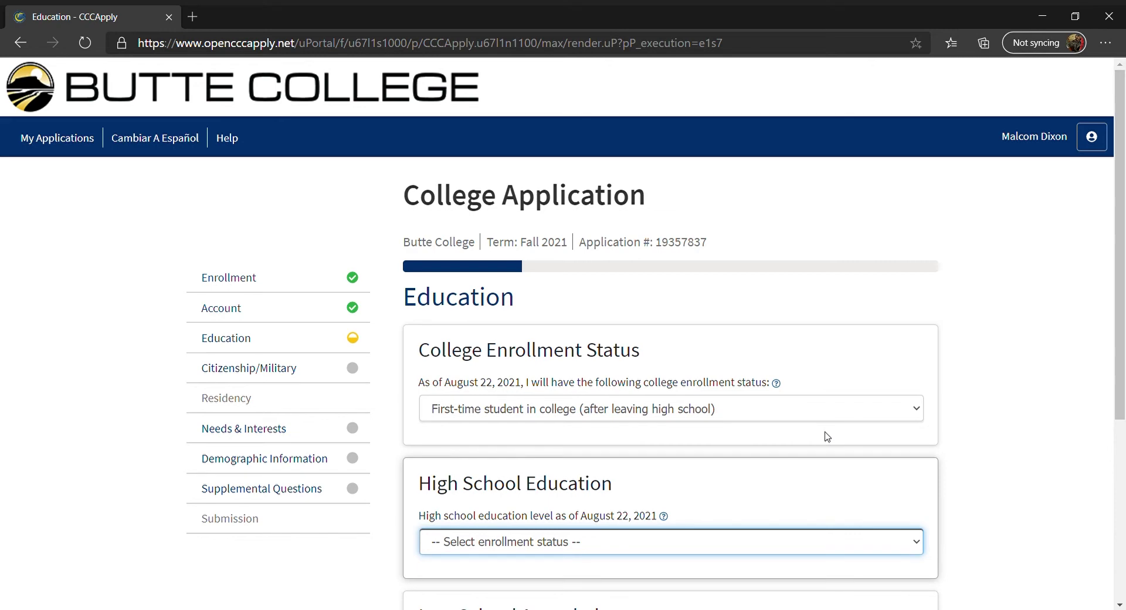
key("Down")
left_click(1074, 515)
Enter completion date June 4, 2021 and answer Yes to a California diploma
scroll(1046, 512, "down", 1)
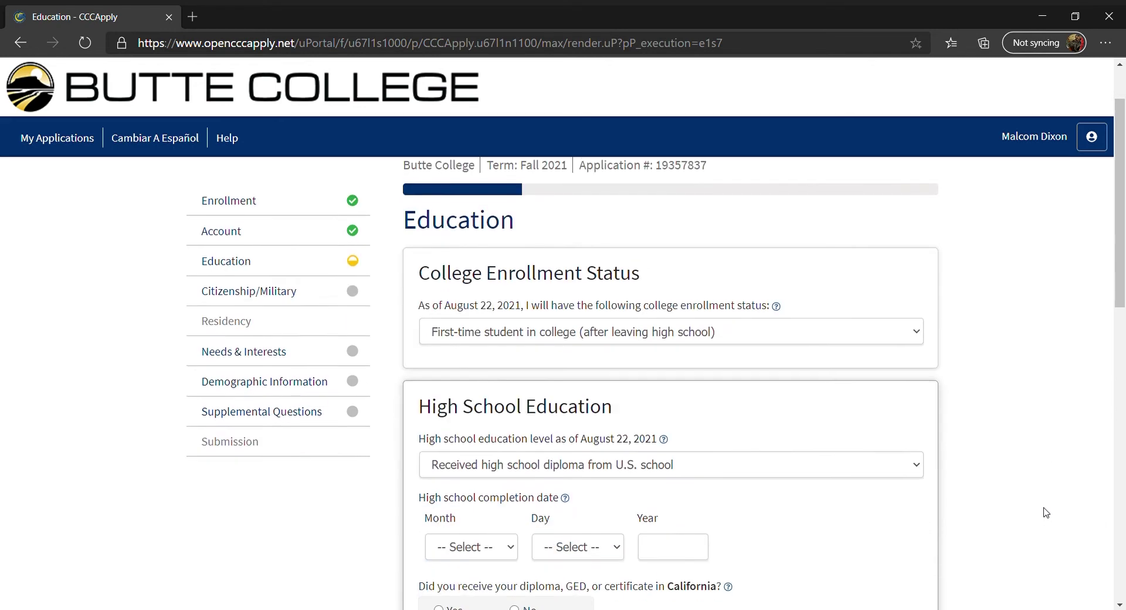
scroll(1044, 514, "down", 1)
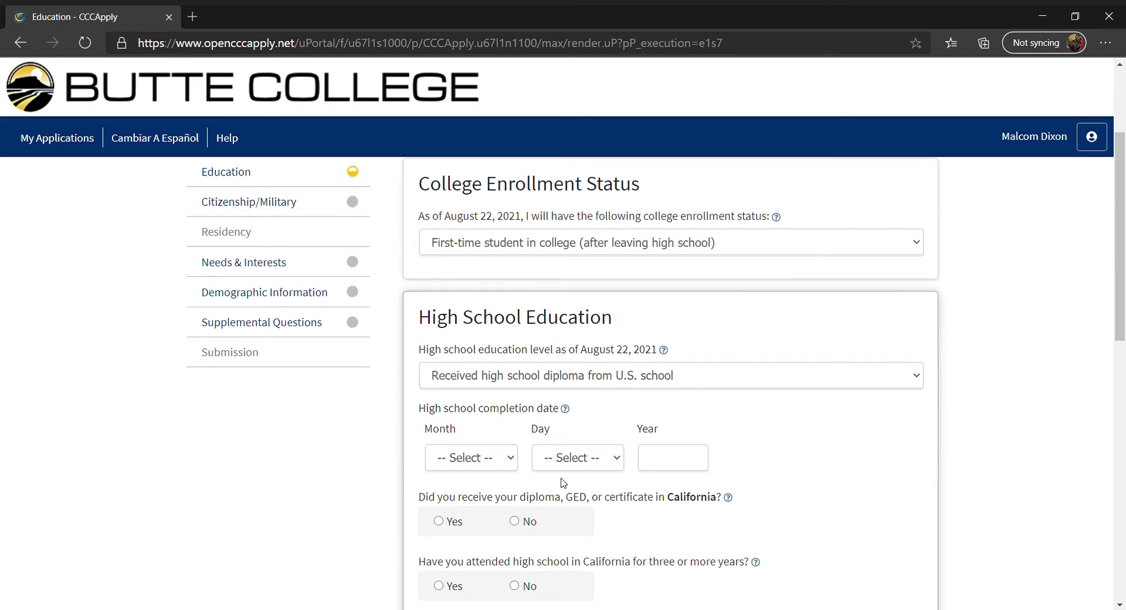
left_click(472, 459)
type("june")
left_click(555, 456)
type("4")
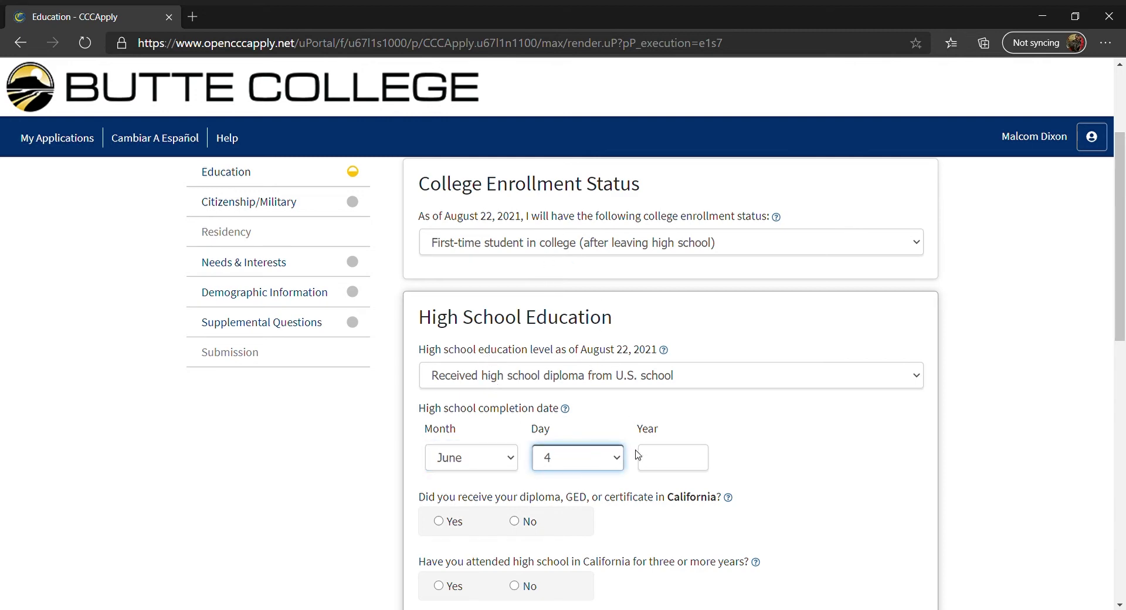
left_click(669, 468)
type("2021")
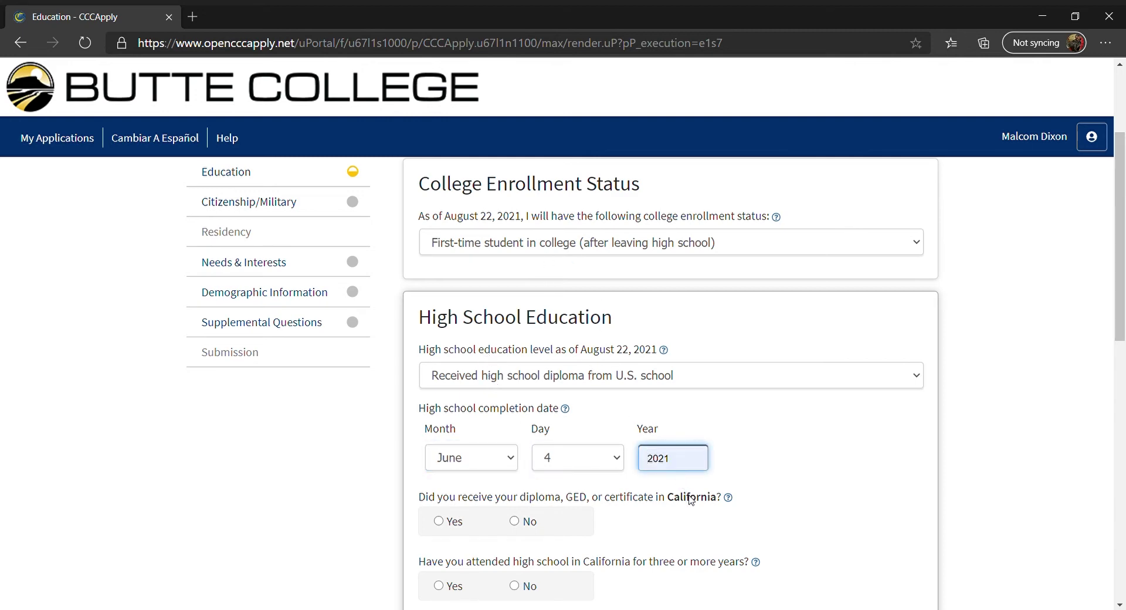
type("2021")
left_click(949, 465)
scroll(949, 465, "down", 1)
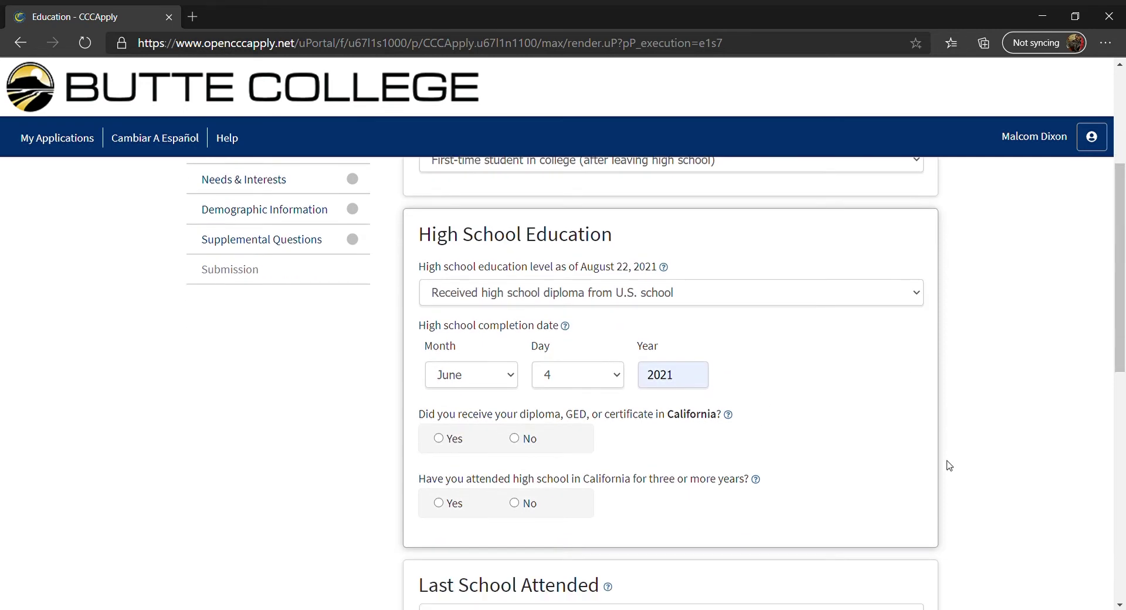
left_click(439, 439)
Set the last school attended to Chico High, a high school in California
scroll(971, 477, "down", 3)
scroll(975, 482, "down", 1)
left_click(850, 287)
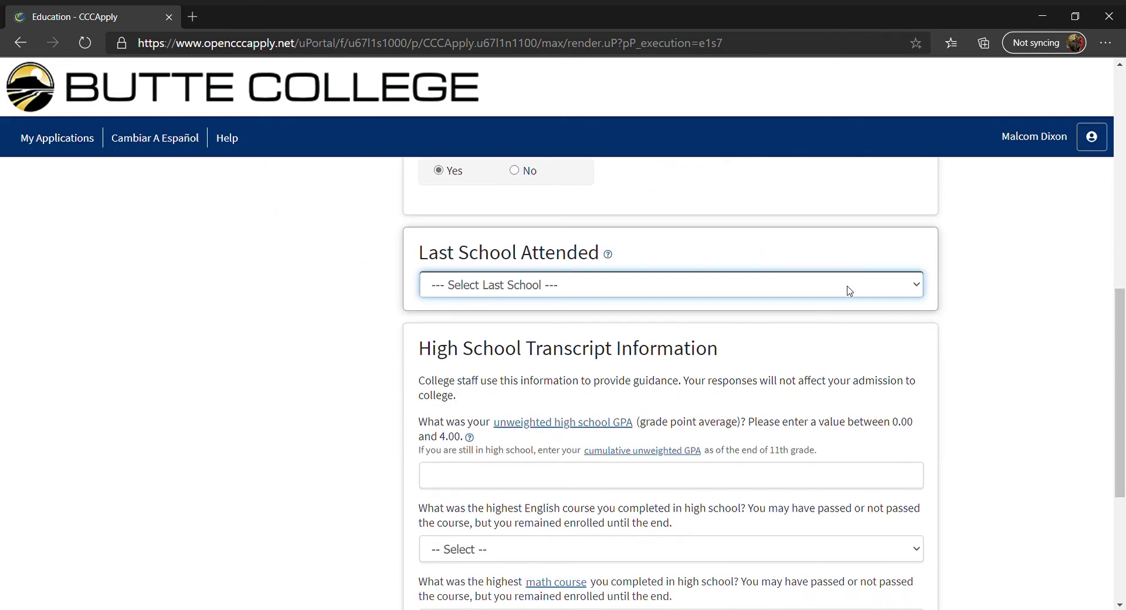
left_click(621, 332)
left_click(477, 402)
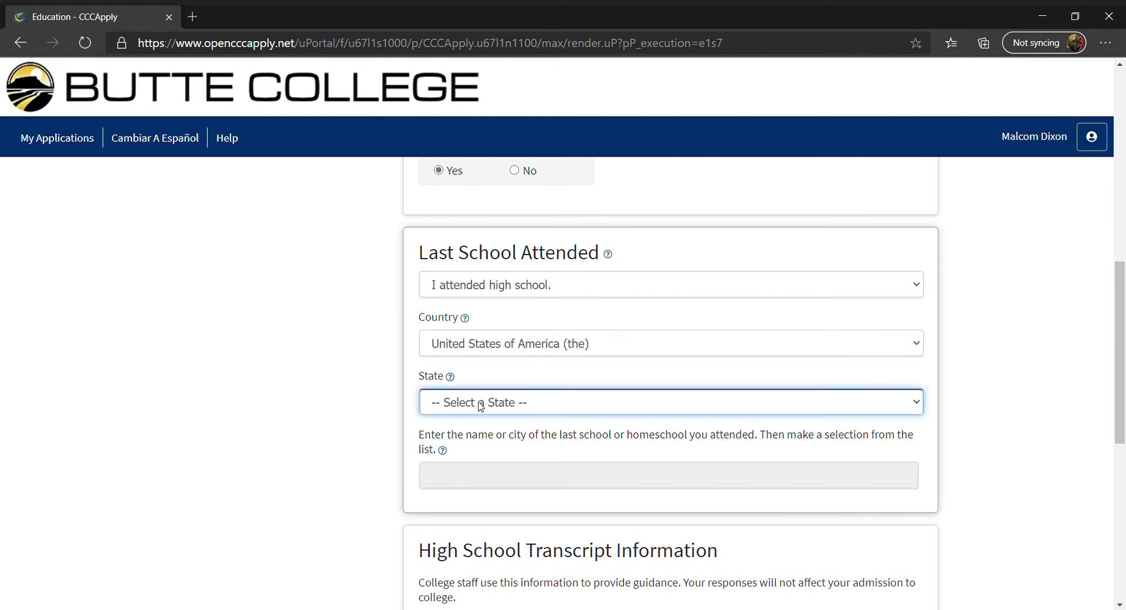
key("c")
left_click(518, 482)
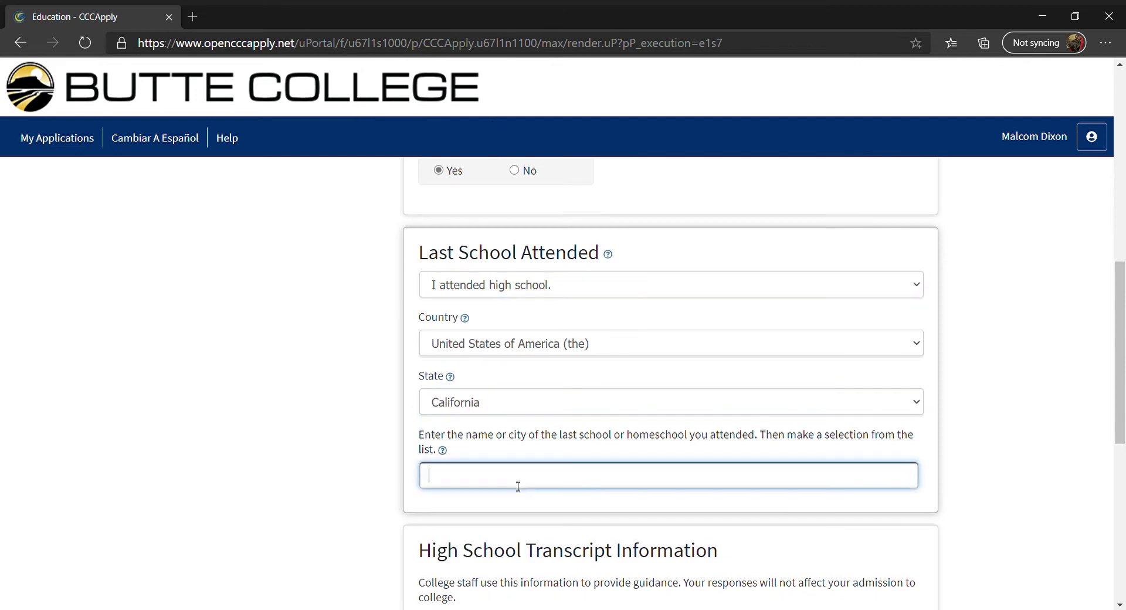
type("Chico High")
scroll(517, 486, "down", 4)
left_click(521, 310)
left_click(1011, 324)
Enter a 3.0 GPA and 12th grade English Composition/Literature with grade B
scroll(1011, 323, "down", 4)
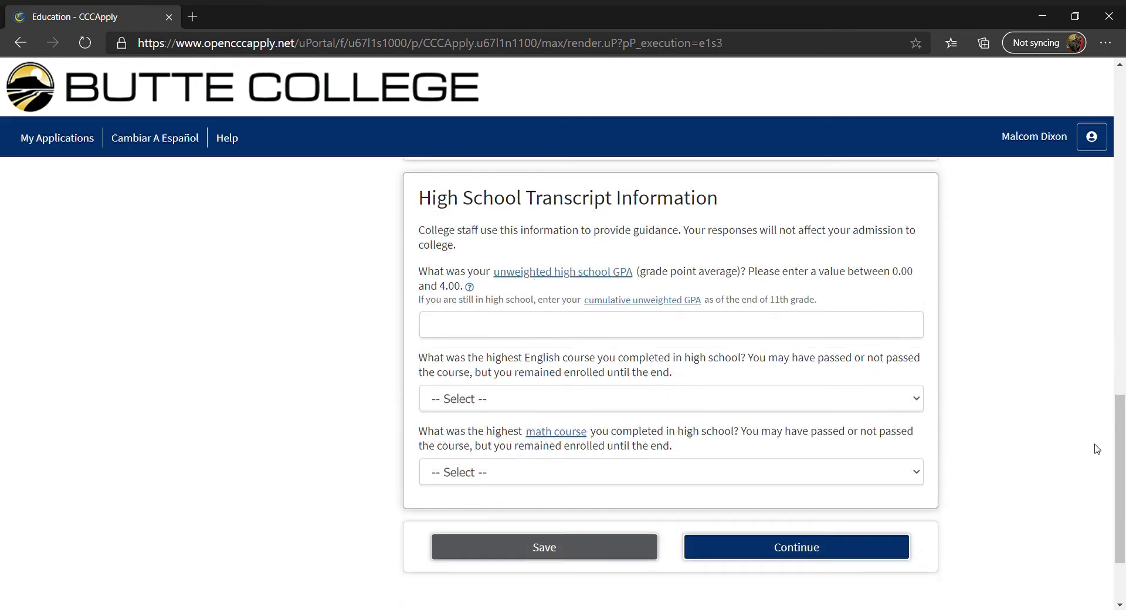
left_click(899, 322)
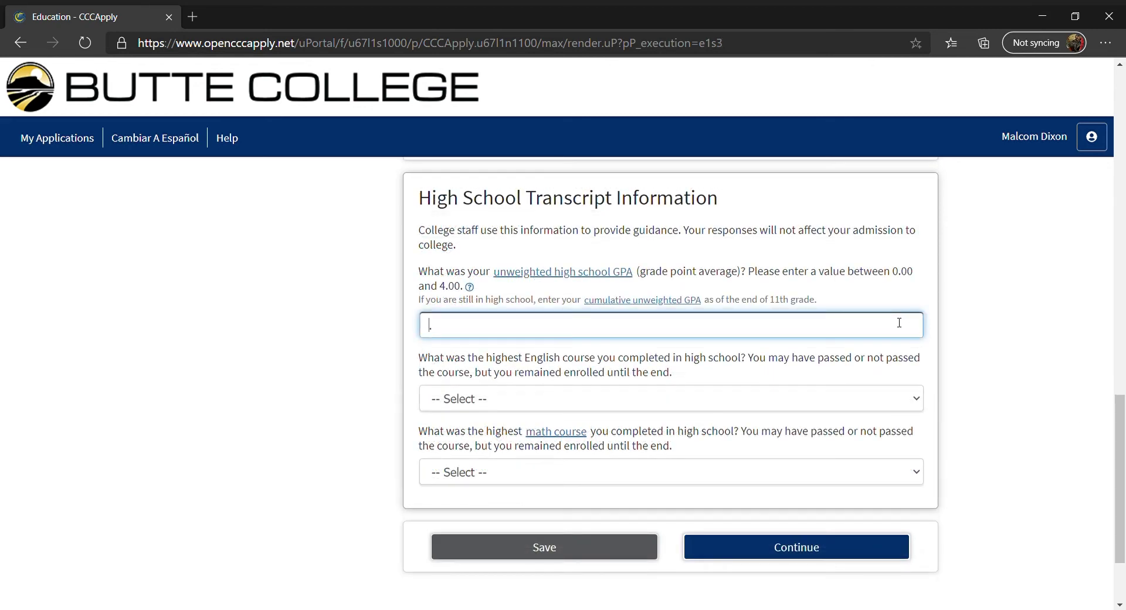
left_click(895, 399)
left_click(729, 465)
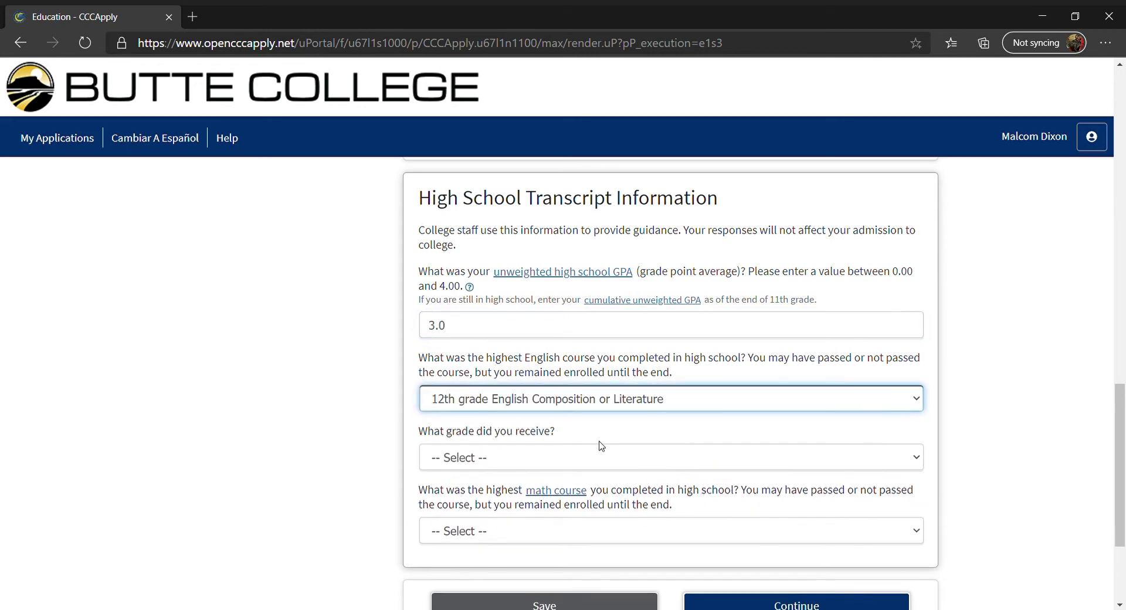
left_click(516, 455)
left_click(438, 289)
Set highest math to Integrated Math 2 with grade B and save Education
left_click(495, 528)
left_click(520, 370)
left_click(524, 586)
left_click(522, 426)
scroll(423, 492, "down", 2)
scroll(423, 491, "down", 2)
left_click(786, 436)
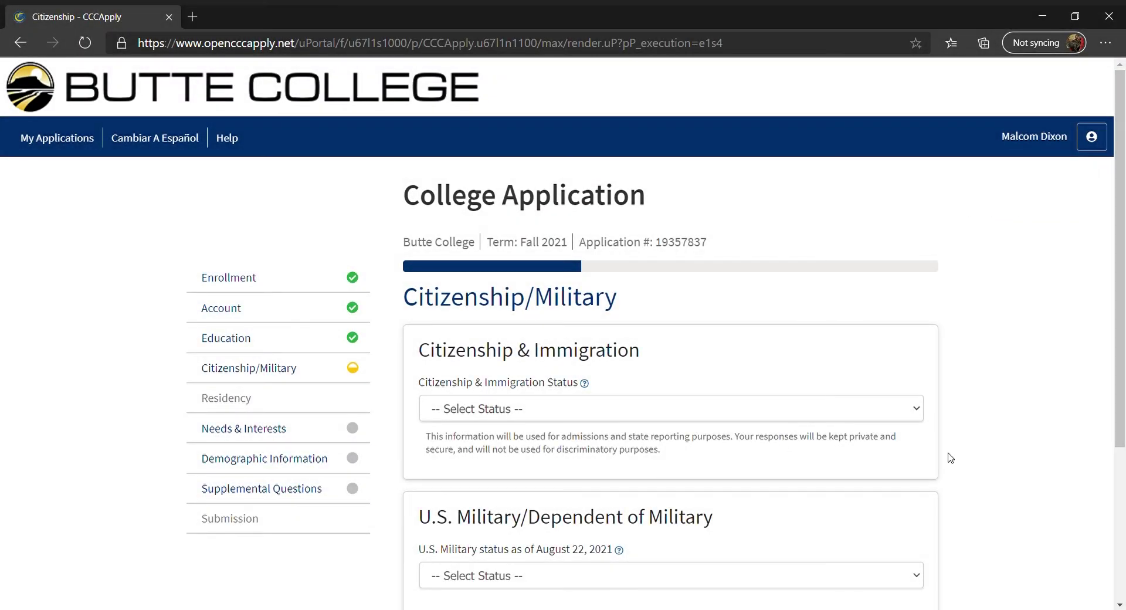
Set citizenship status to Other with no immigration documents
scroll(950, 457, "down", 2)
left_click(872, 323)
left_click(830, 372)
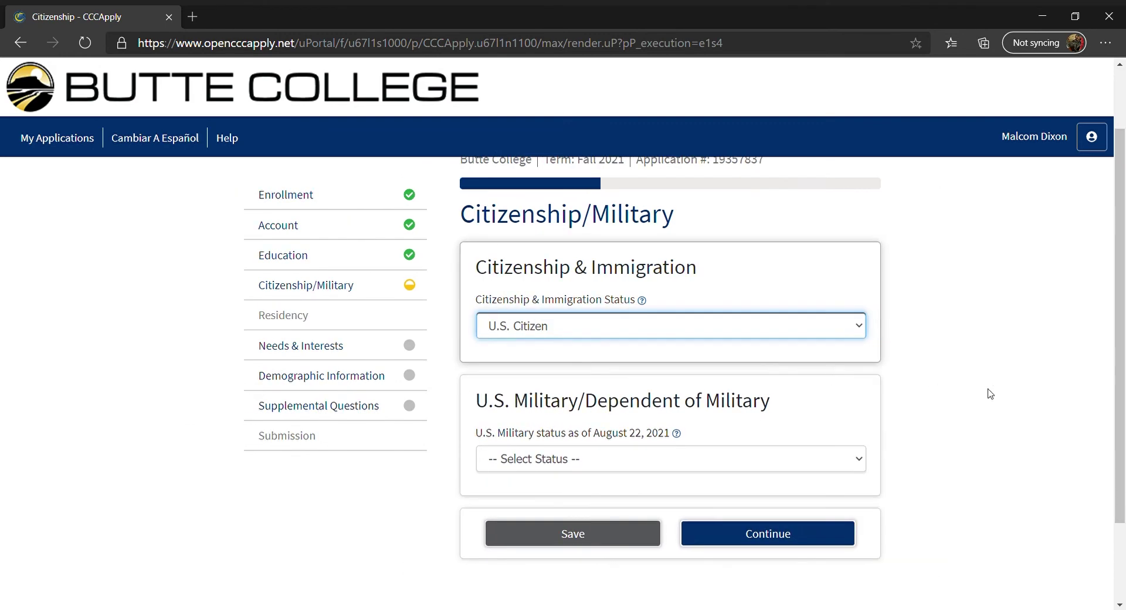
left_click(1005, 395)
scroll(990, 394, "down", 2)
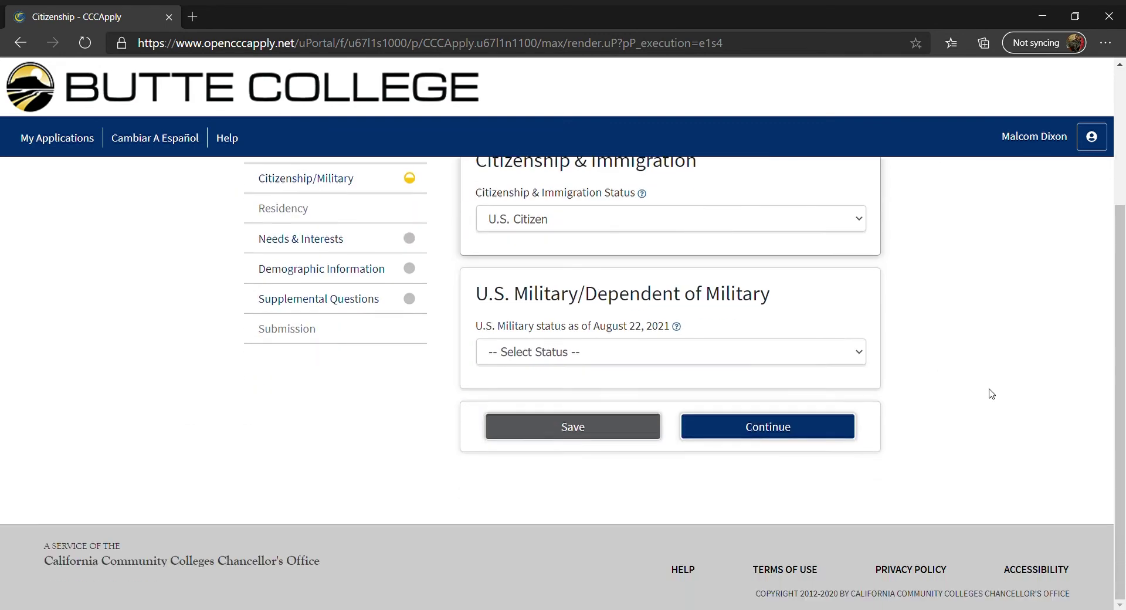
left_click(815, 216)
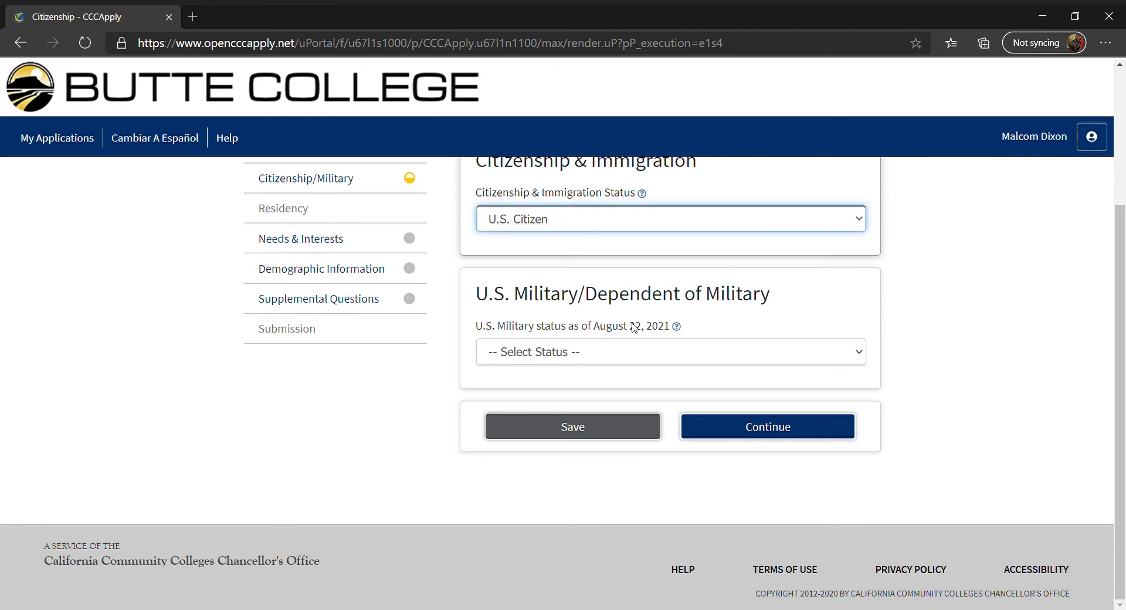
key("o")
left_click(537, 340)
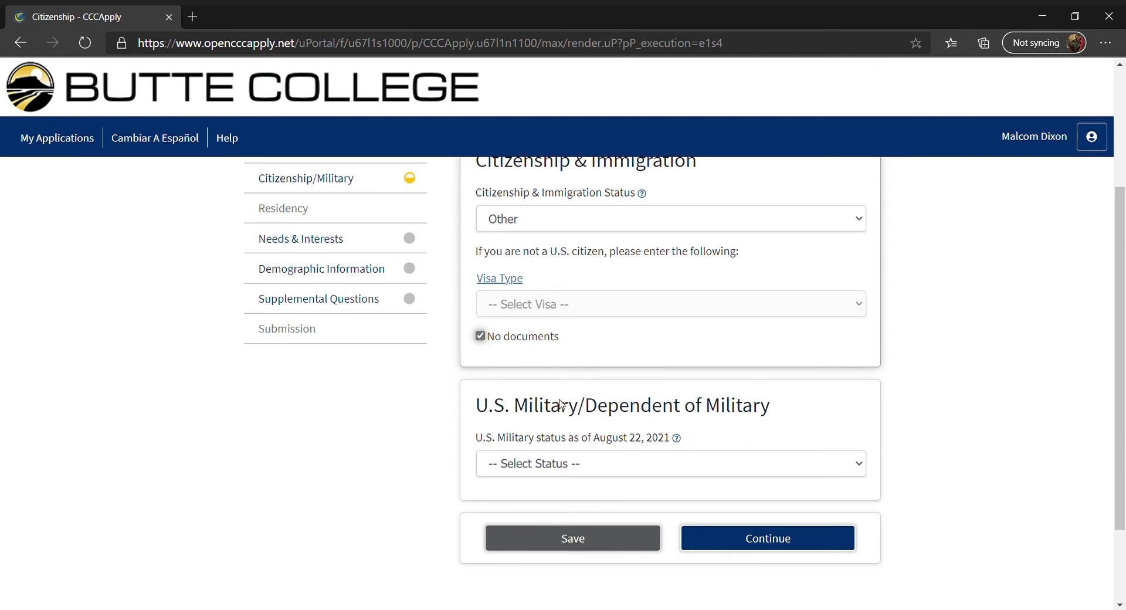
Set military status to None apply to me and save the section
left_click(850, 469)
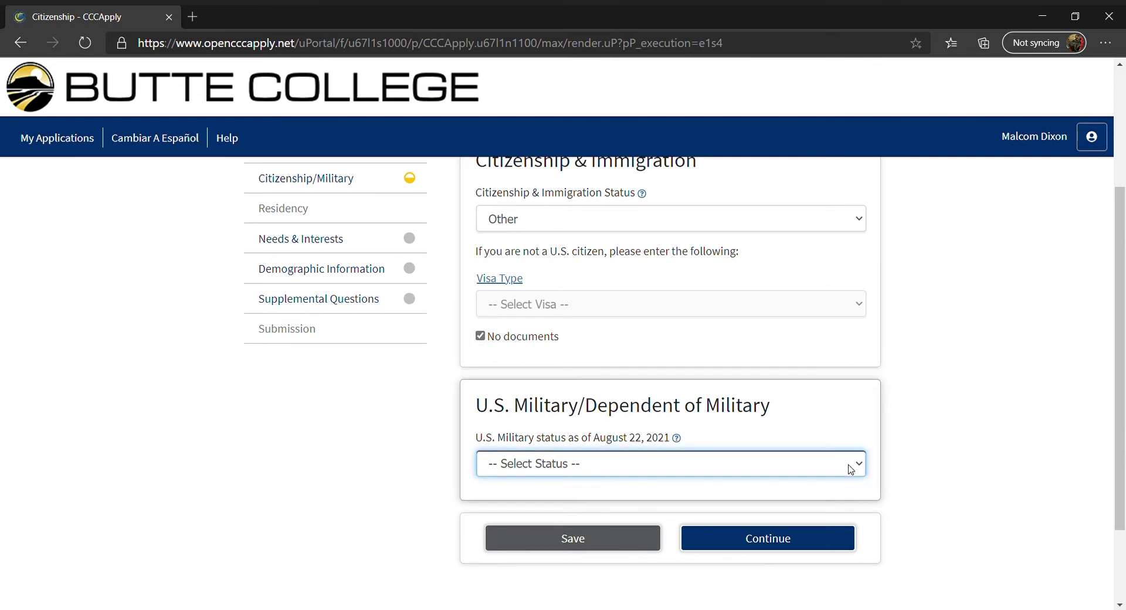
key("n")
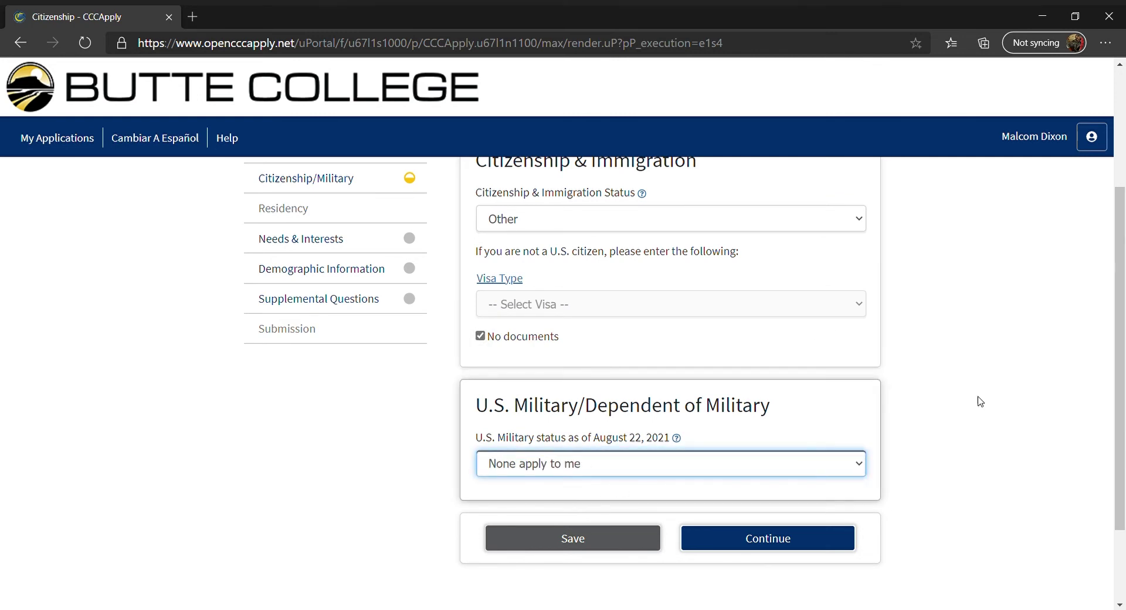
left_click(756, 541)
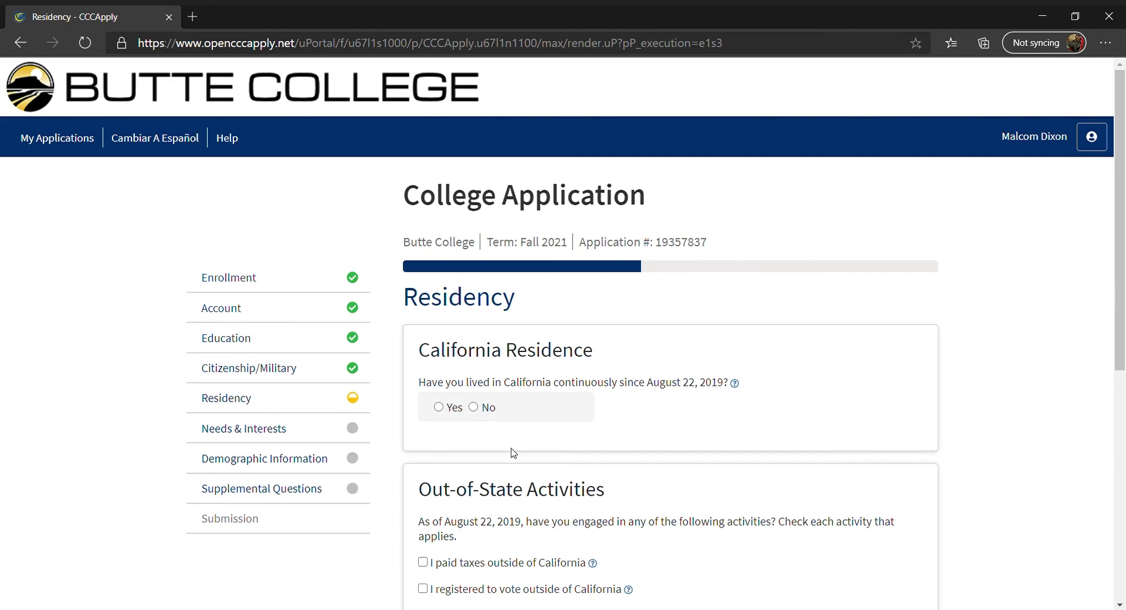
Answer Yes to continuous California residence and No to court-ordered foster care
left_click(438, 407)
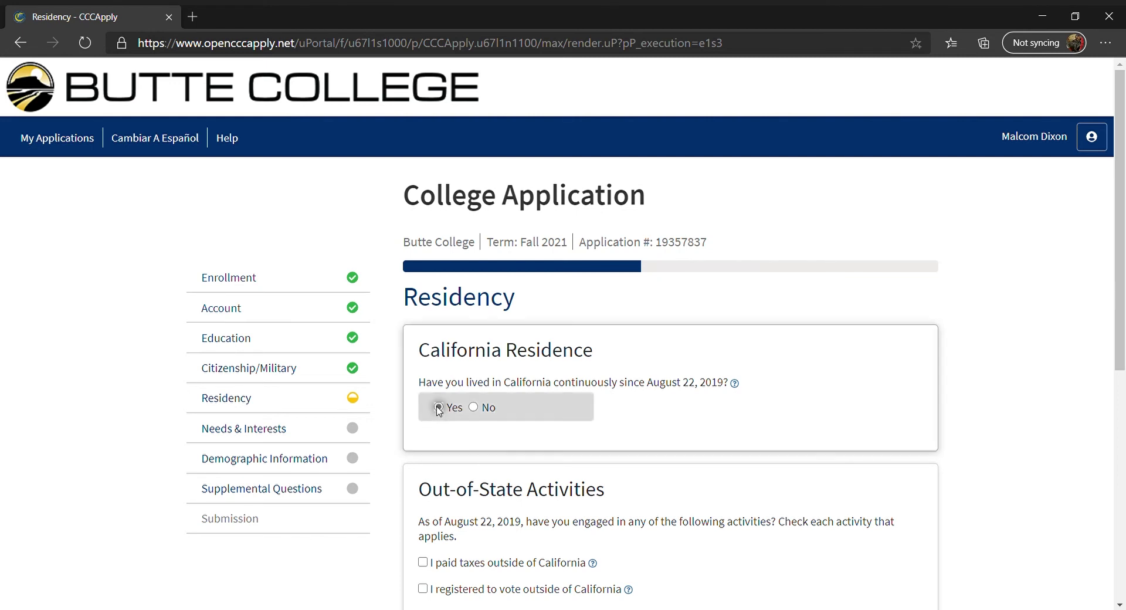
scroll(1011, 438, "down", 4)
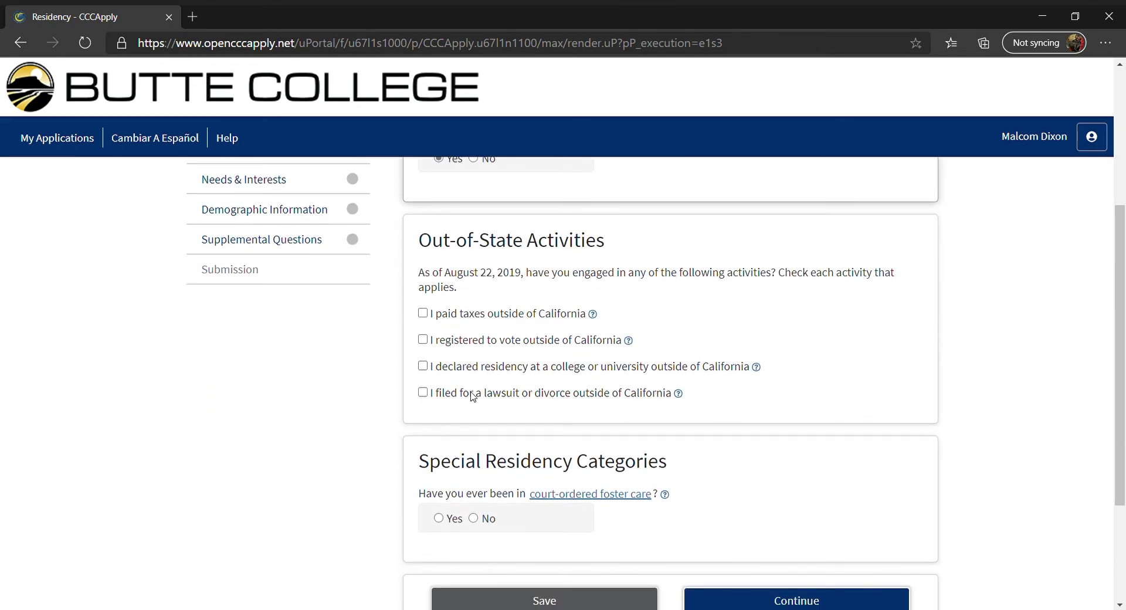
scroll(962, 455, "down", 2)
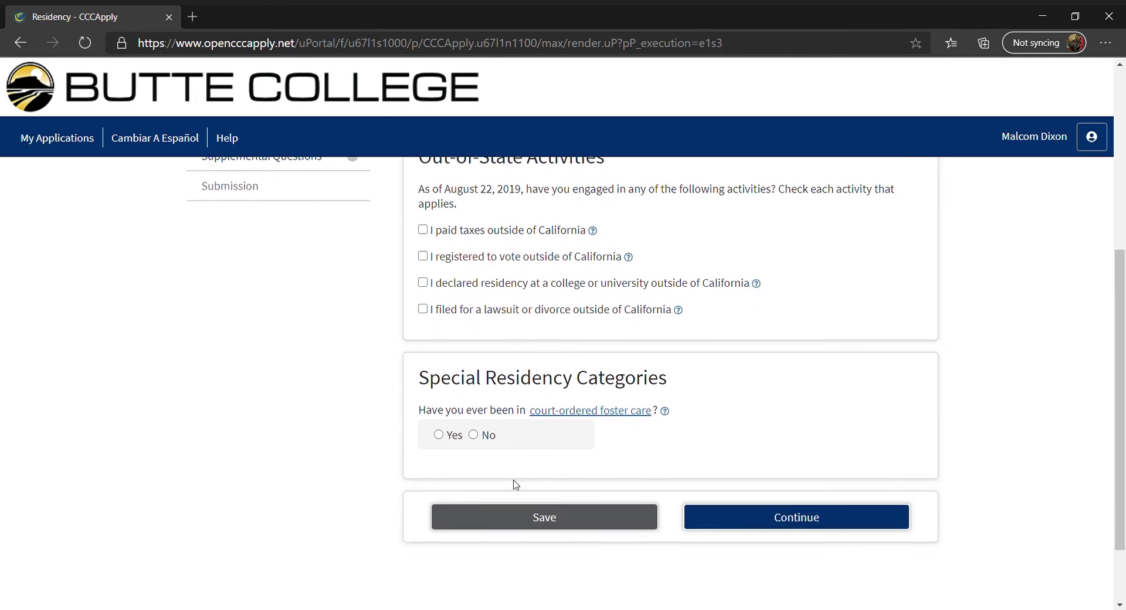
left_click(438, 435)
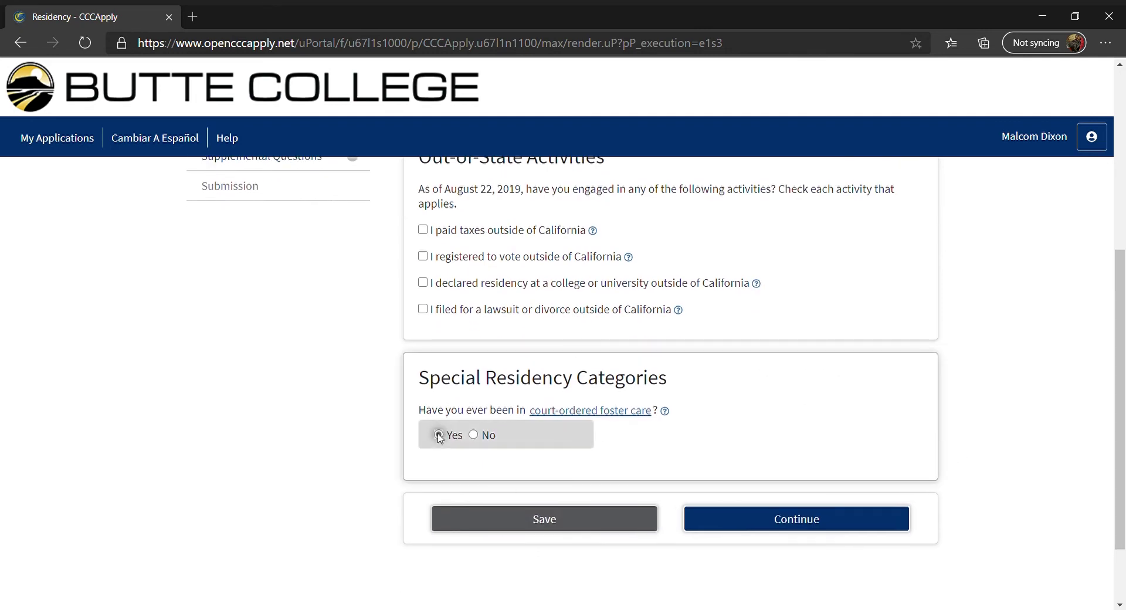
left_click(473, 435)
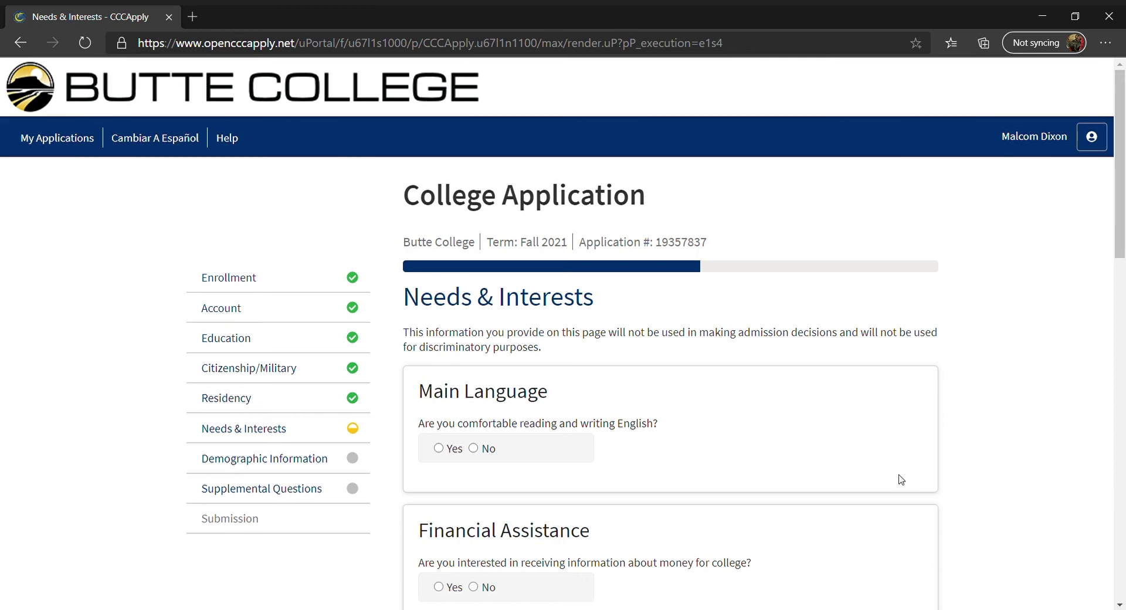
Answer Yes to English comfort and money info, No to public assistance and sports
left_click(439, 449)
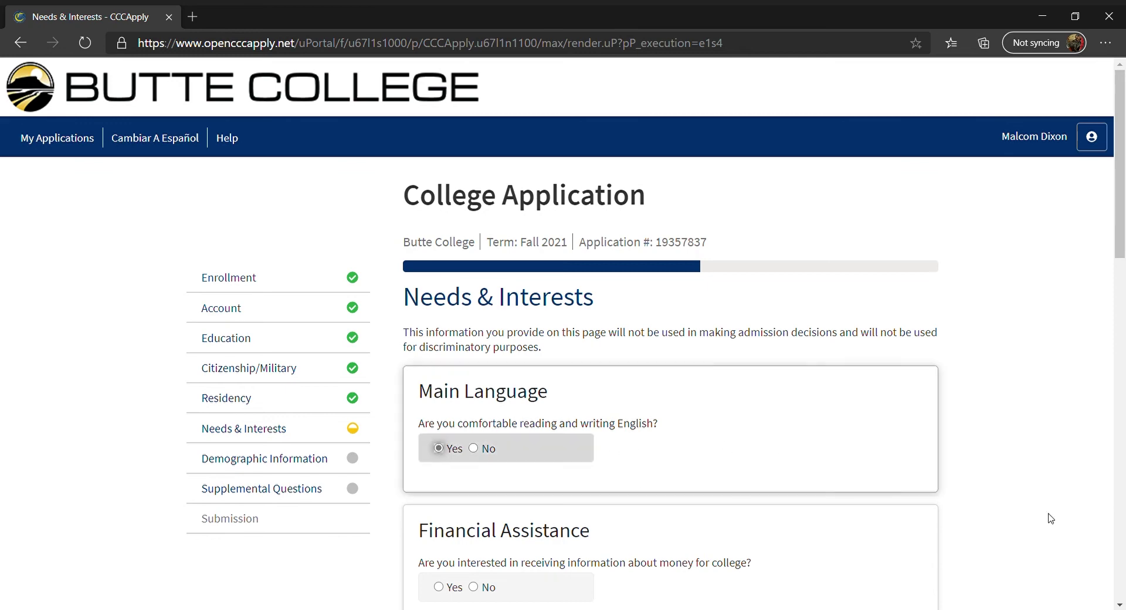
scroll(1051, 520, "down", 4)
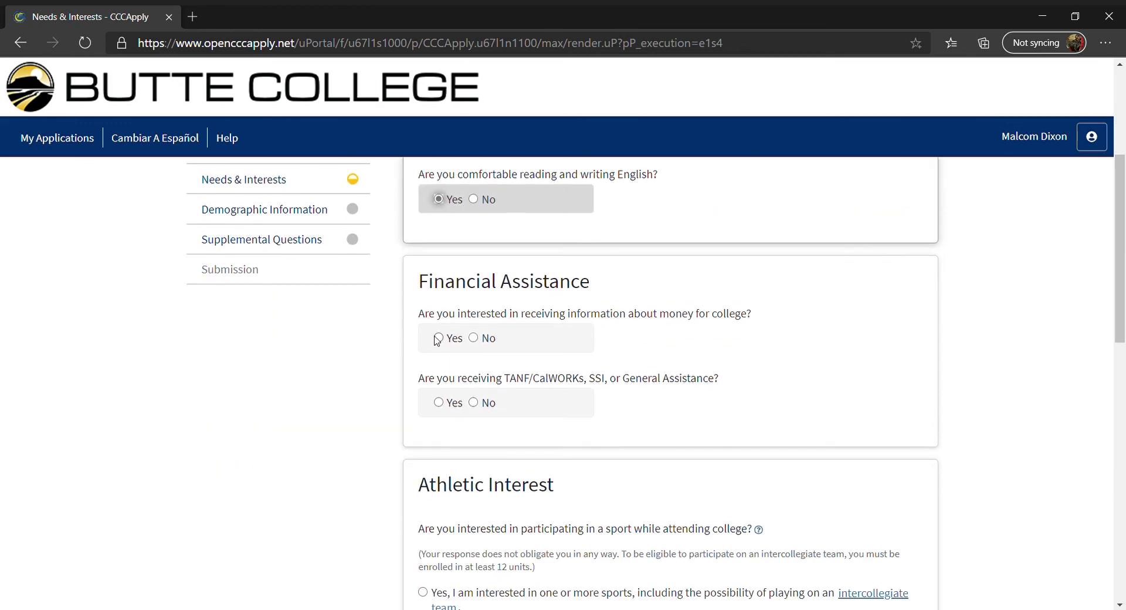
left_click(438, 338)
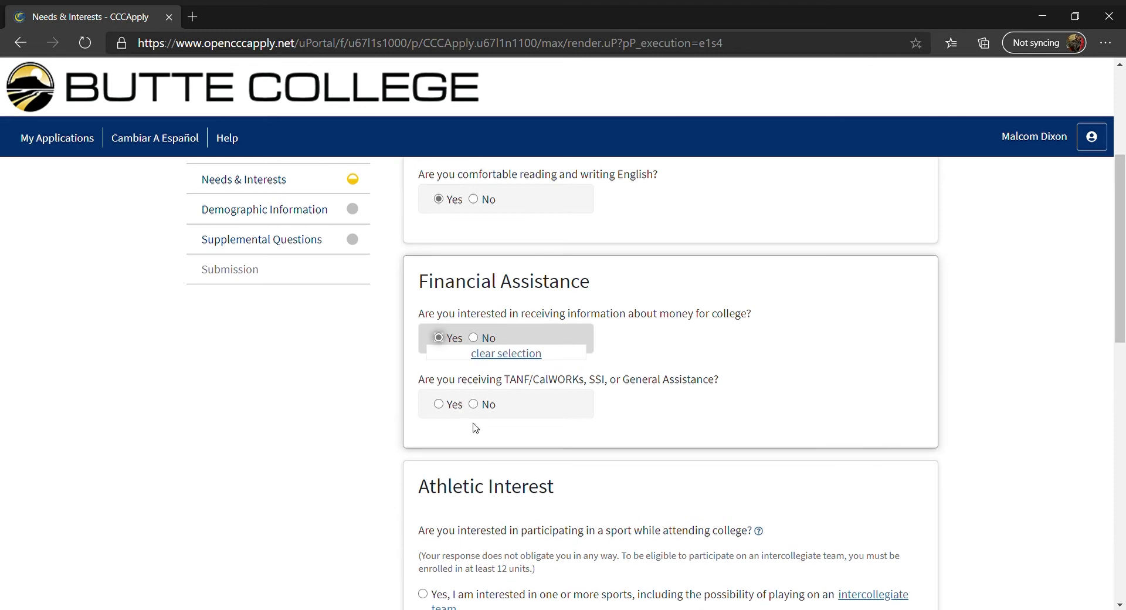
left_click(474, 404)
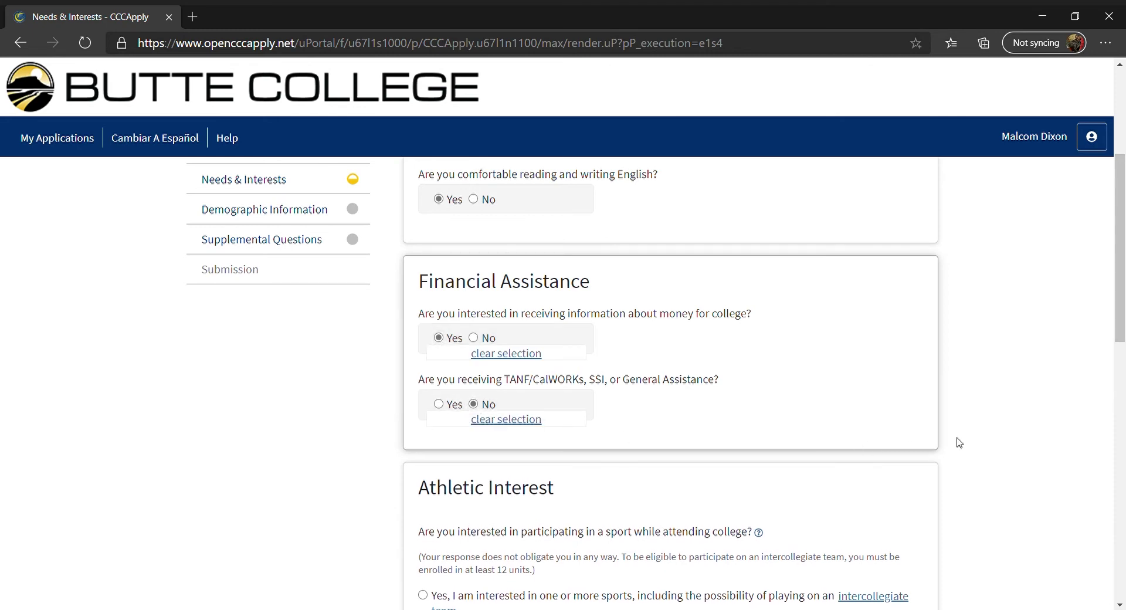
scroll(960, 443, "down", 4)
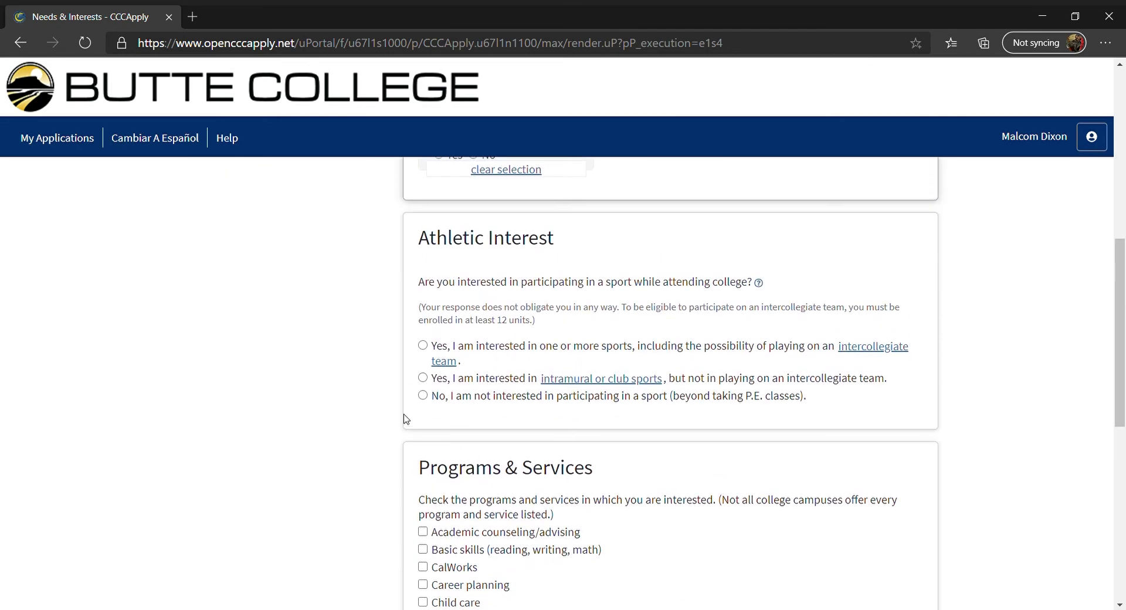
left_click(422, 395)
Check Academic counseling, Basic skills and CalWorks interests, then save the section
scroll(965, 498, "down", 3)
scroll(965, 498, "down", 3)
scroll(965, 498, "up", 2)
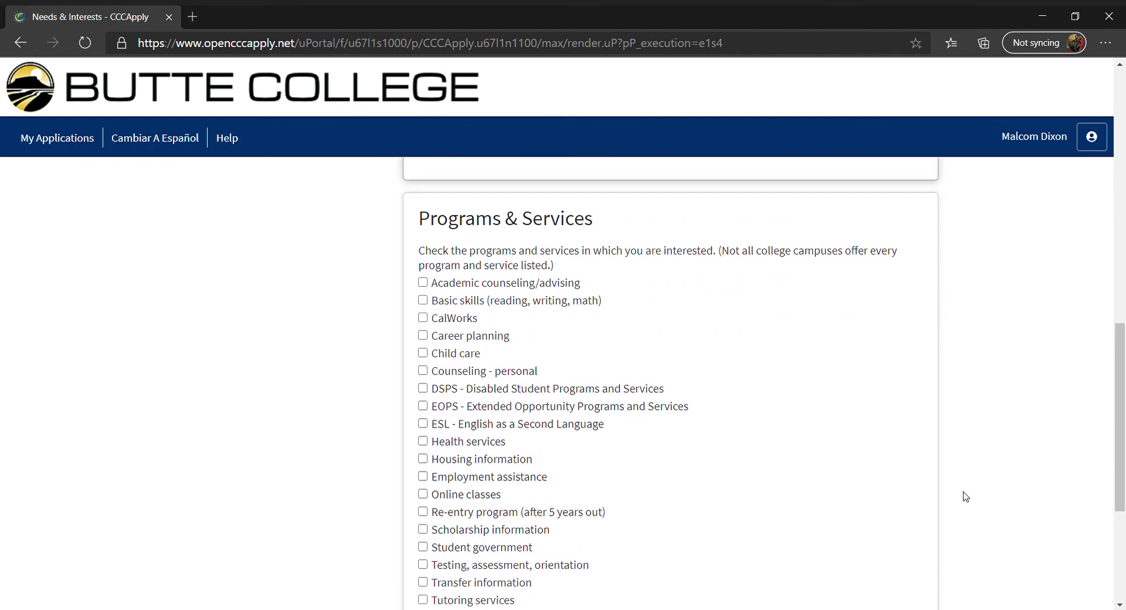
left_click(423, 283)
left_click(422, 299)
left_click(423, 319)
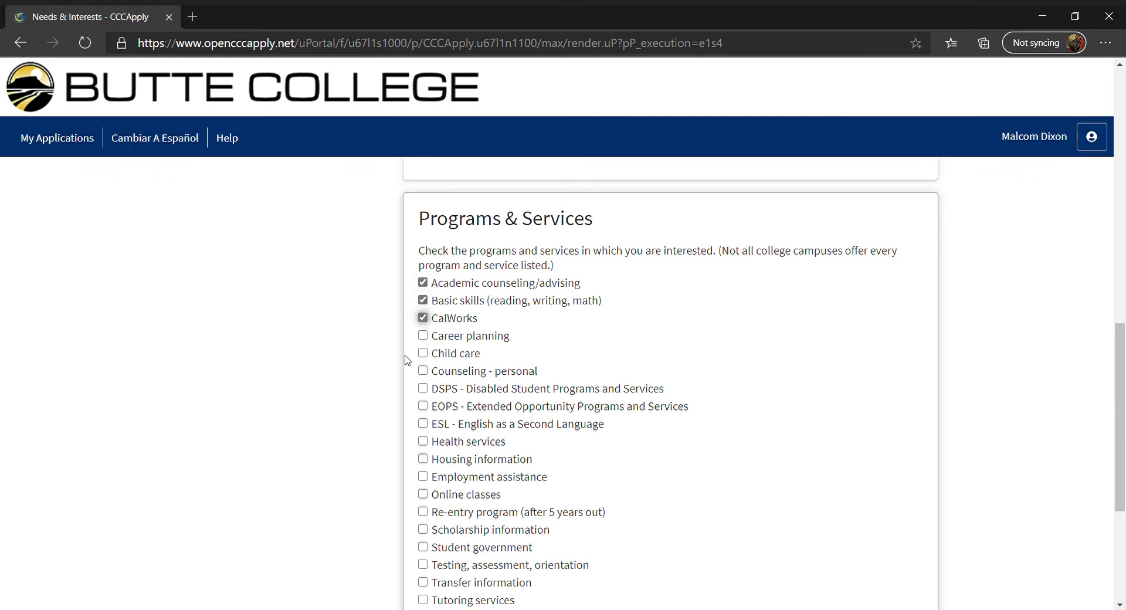
scroll(408, 363, "down", 4)
left_click(731, 450)
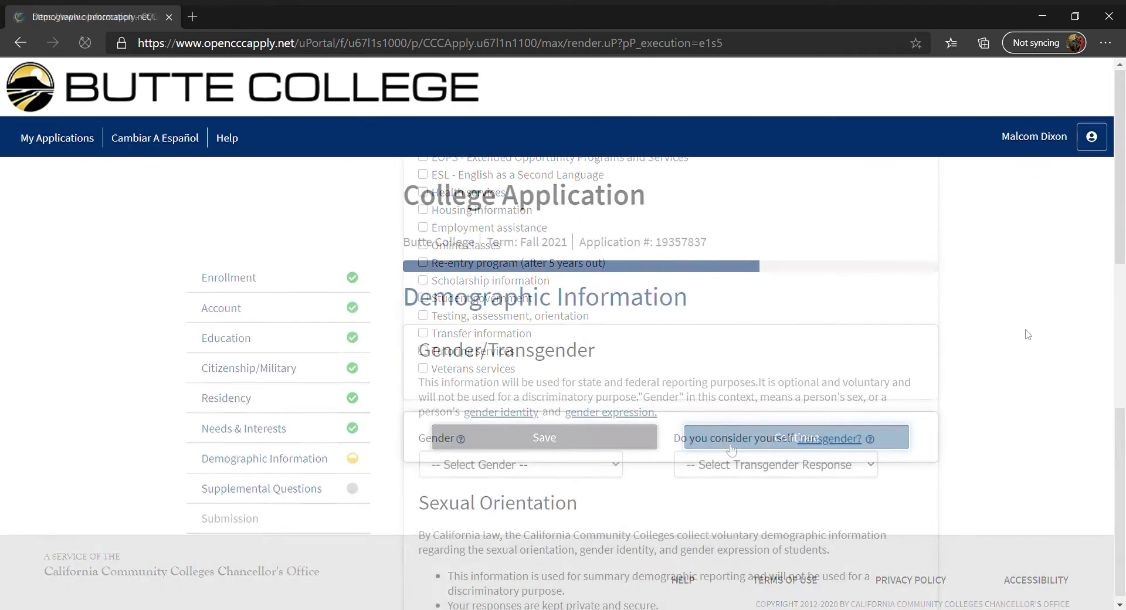
Set Gender, Transgender and Sexual Orientation all to Decline to State
scroll(1028, 334, "down", 1)
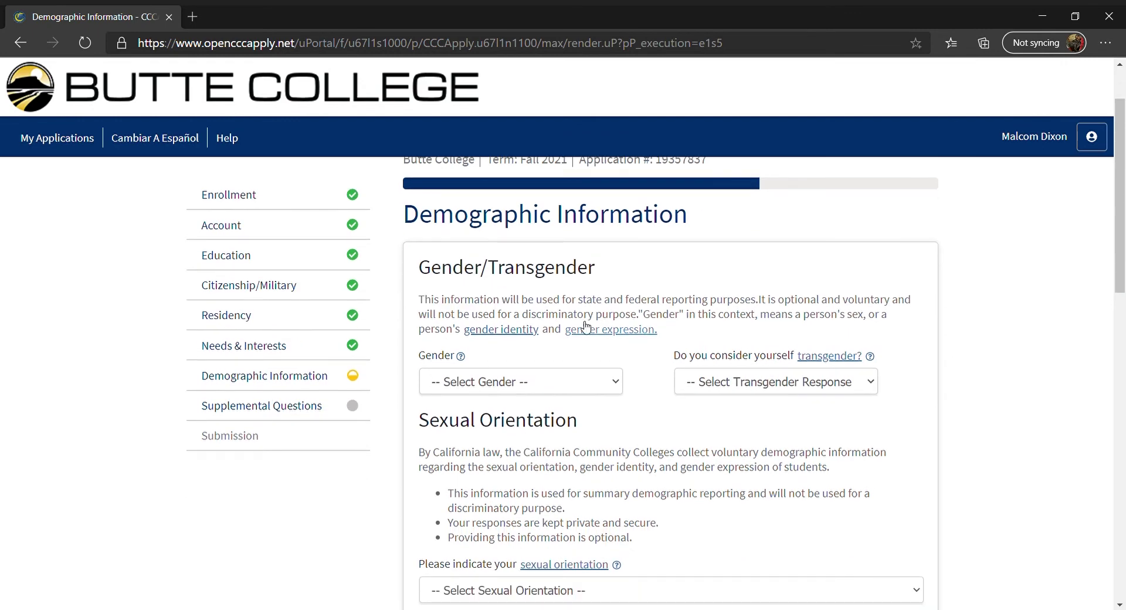
left_click(538, 387)
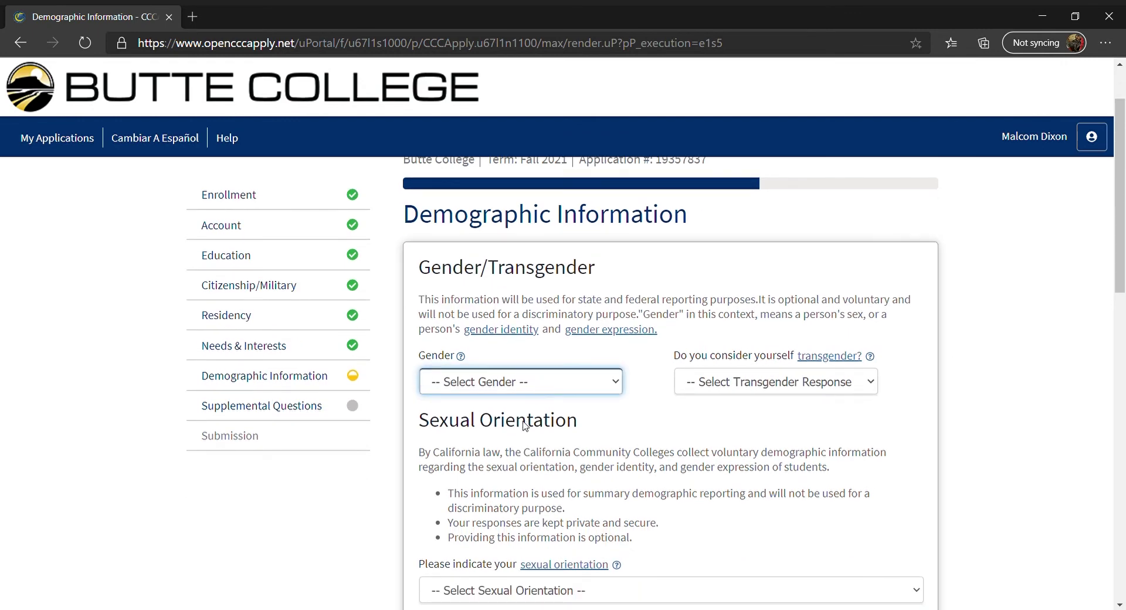
key("d")
key("Tab")
key("Tab")
key("Tab")
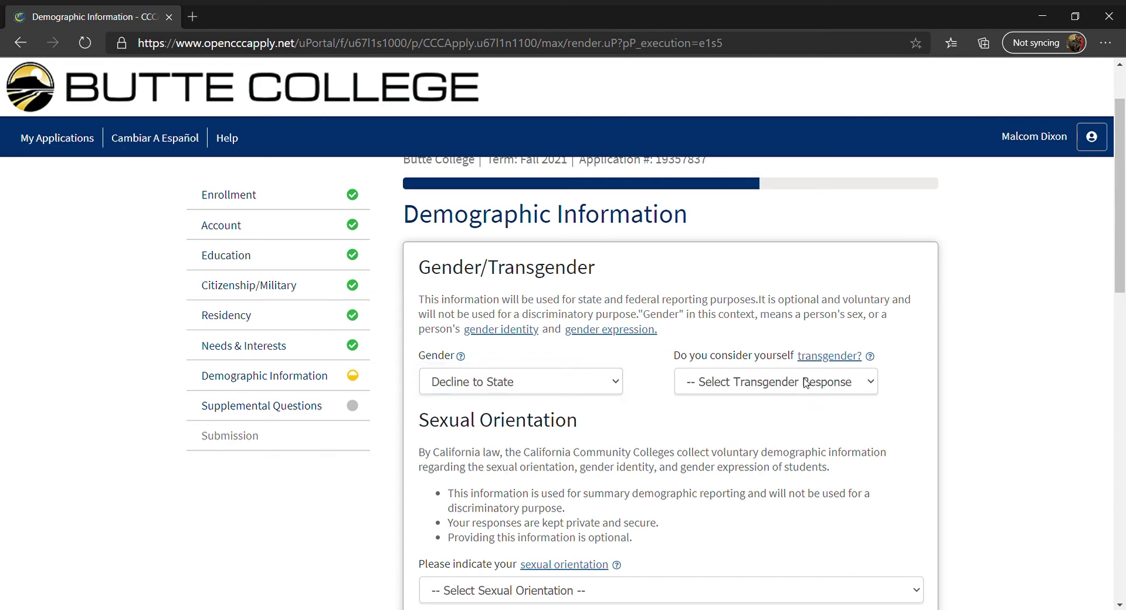
key("d")
left_click(786, 452)
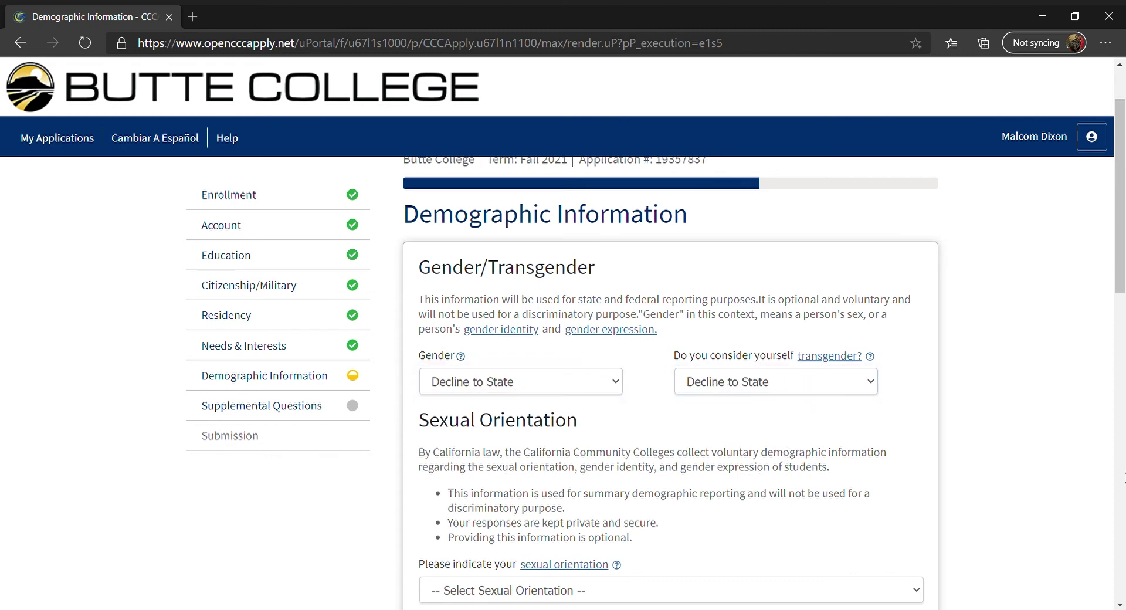
scroll(1062, 445, "down", 3)
key("Tab")
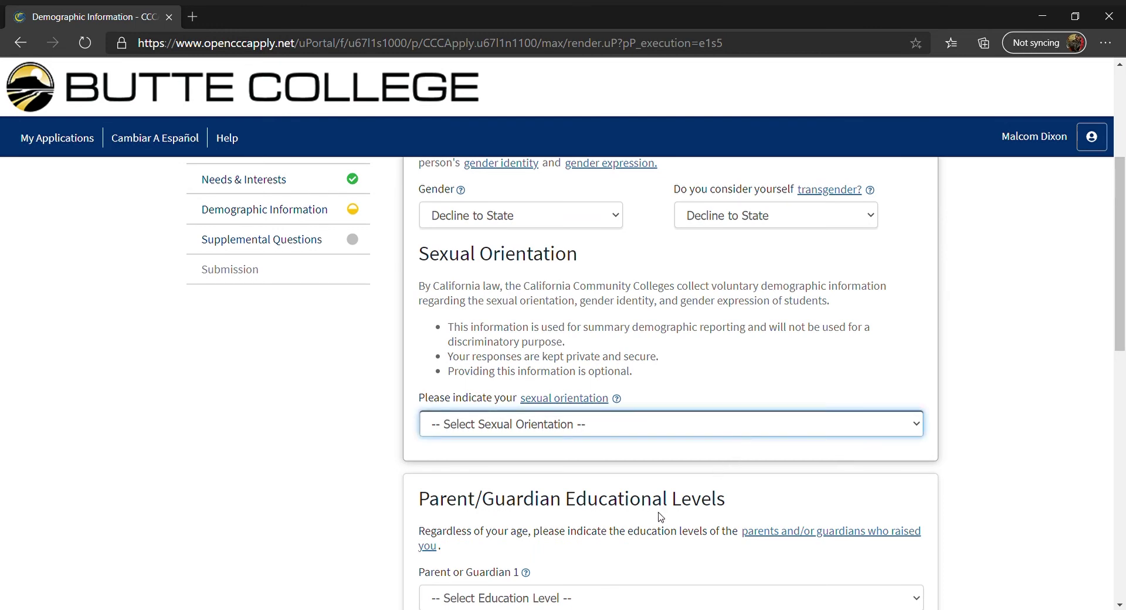
key("d")
left_click(1024, 443)
scroll(1025, 440, "down", 5)
scroll(1025, 440, "up", 1)
Set Parent/Guardian 1 to Some high school and Parent/Guardian 2 to Associate's degree
left_click(891, 360)
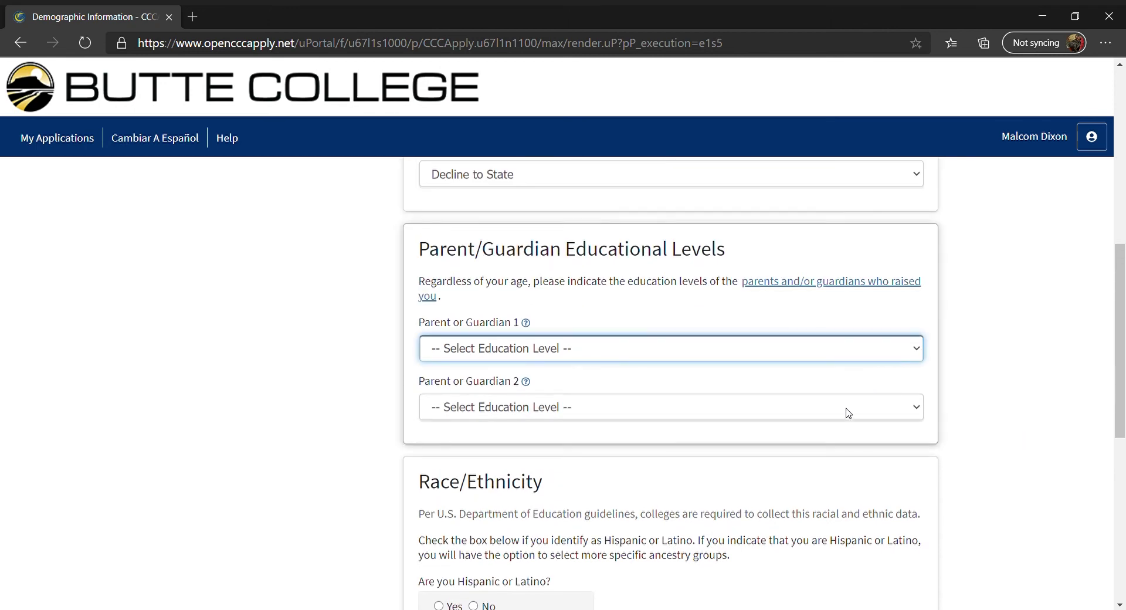
key("s")
key("Tab")
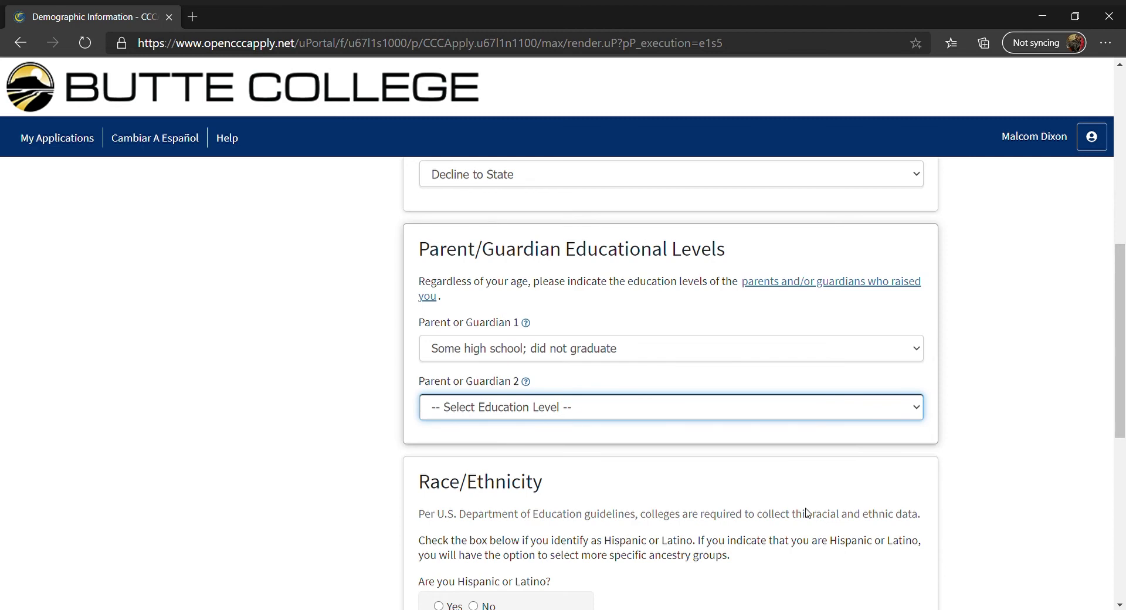
key("a")
left_click(844, 473)
Answer Yes to Hispanic or Latino and save the demographics
scroll(845, 472, "down", 4)
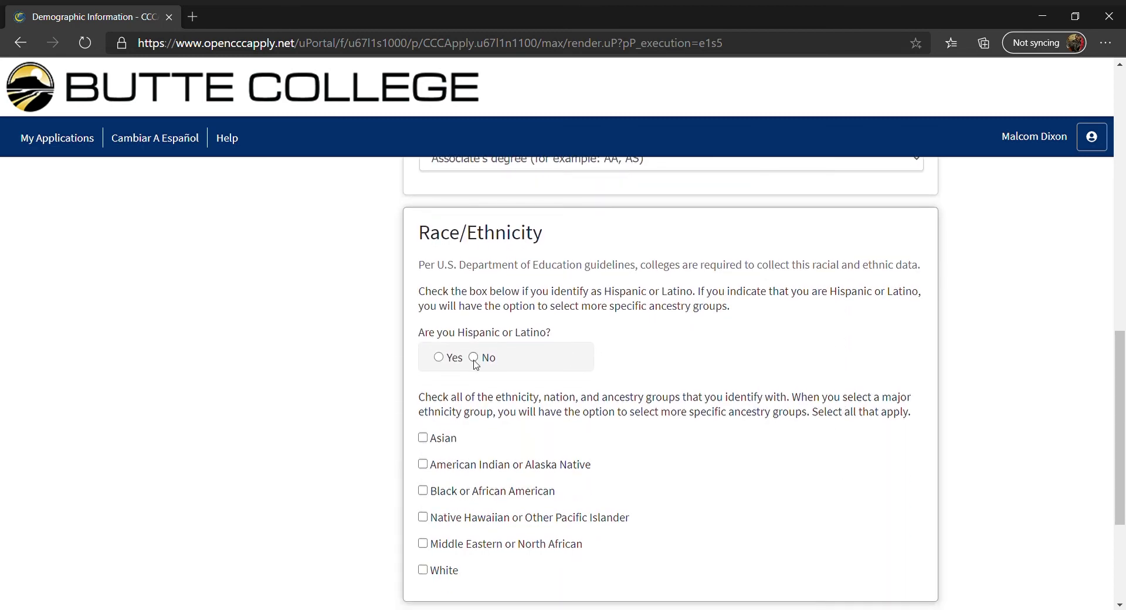
left_click(438, 358)
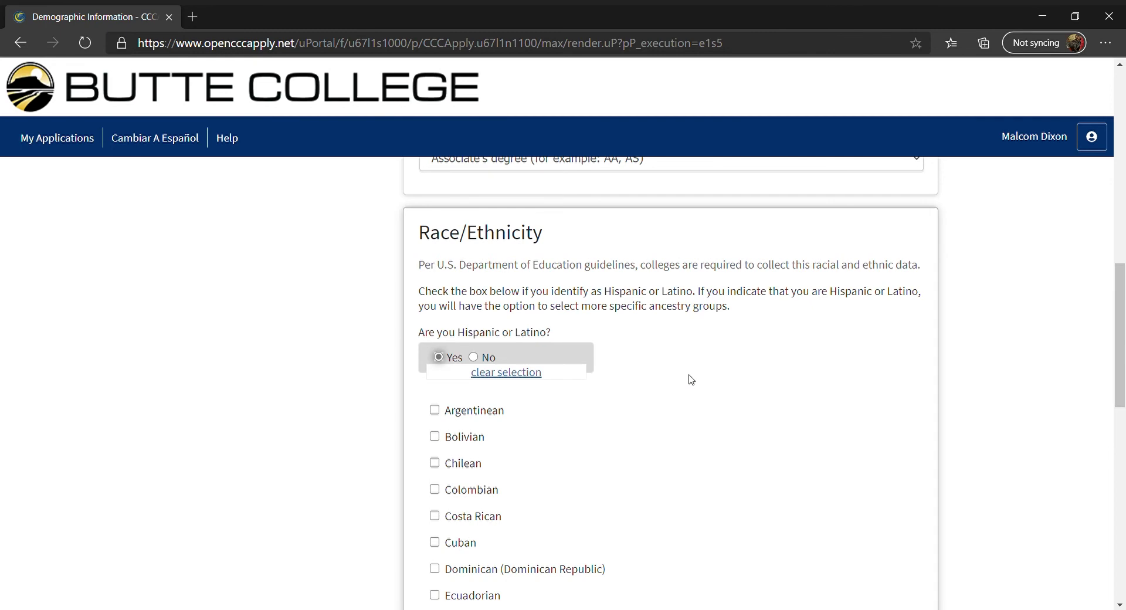
scroll(688, 379, "down", 4)
scroll(456, 287, "down", 4)
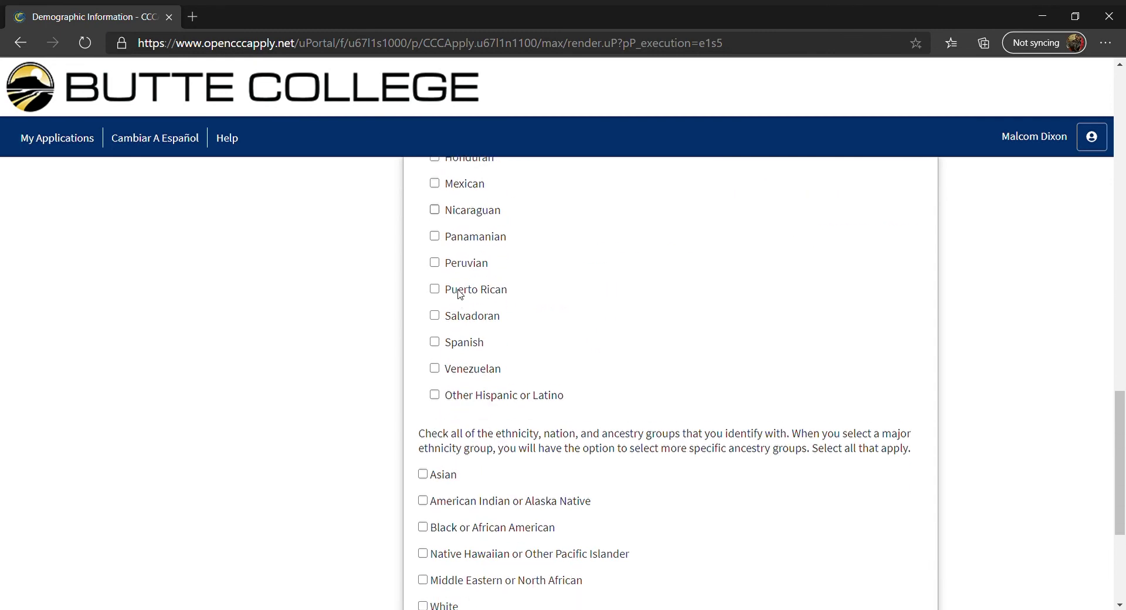
scroll(460, 297, "down", 4)
left_click(793, 425)
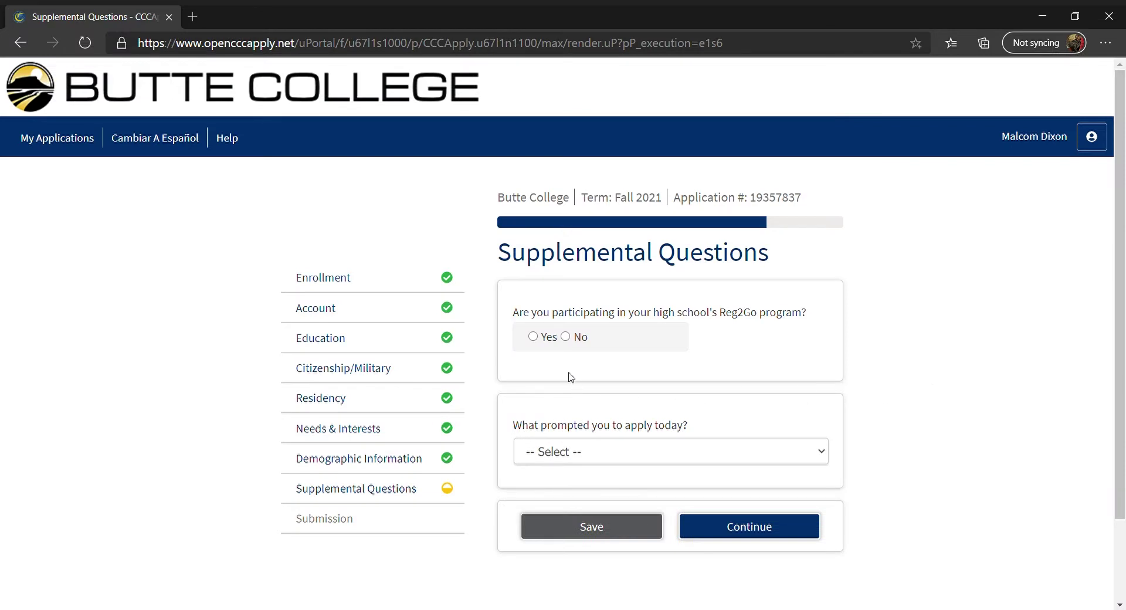
Answer Yes for Reg2Go, choose Butte College employee as the prompt, and save
left_click(532, 336)
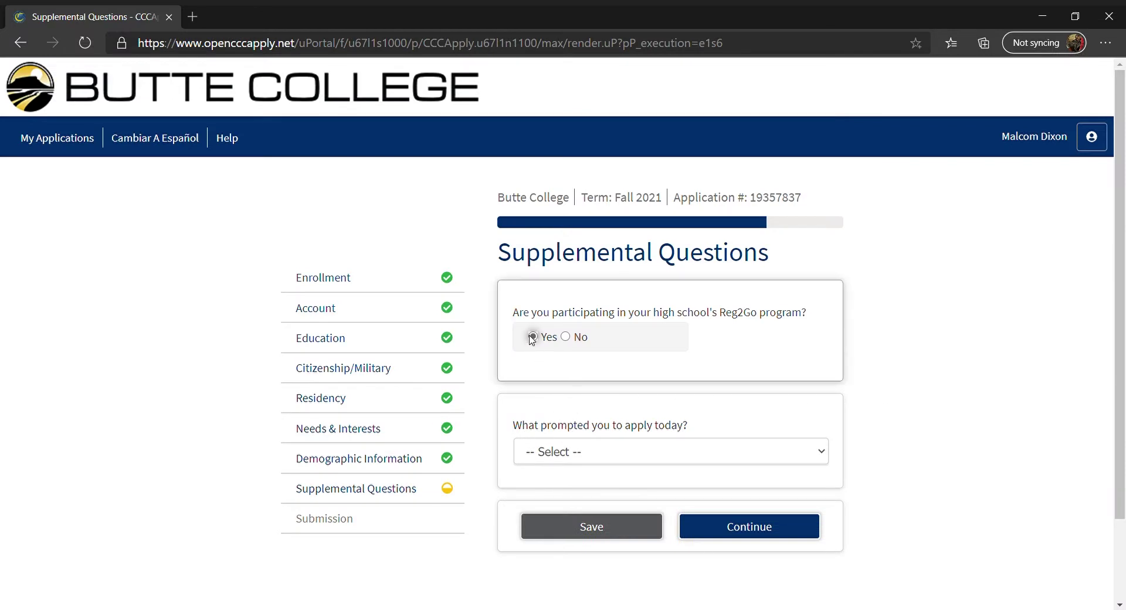
scroll(877, 396, "down", 1)
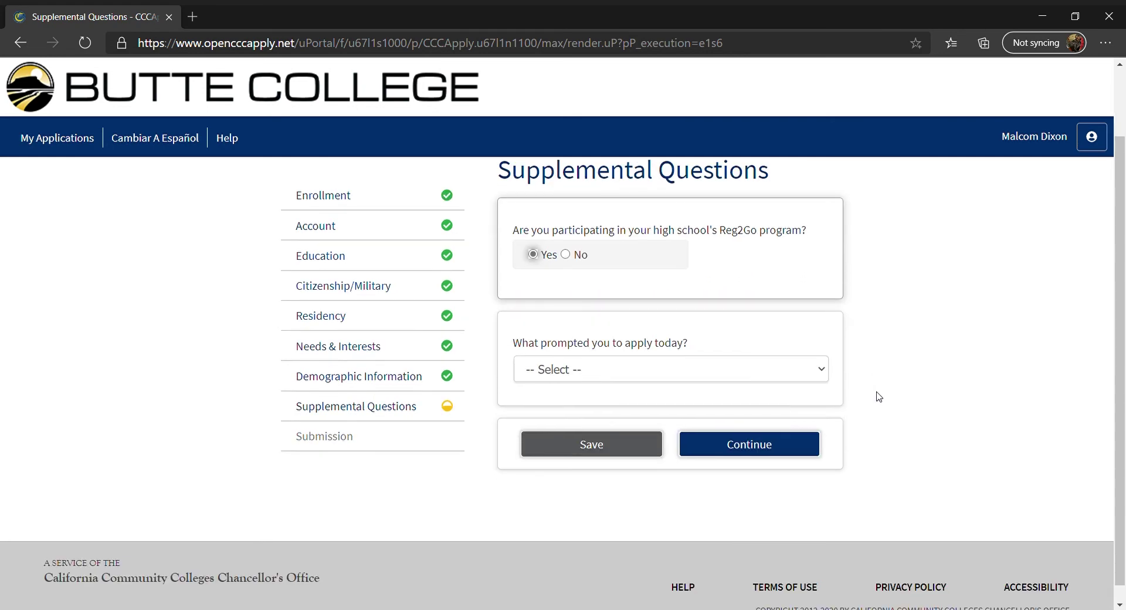
left_click(786, 372)
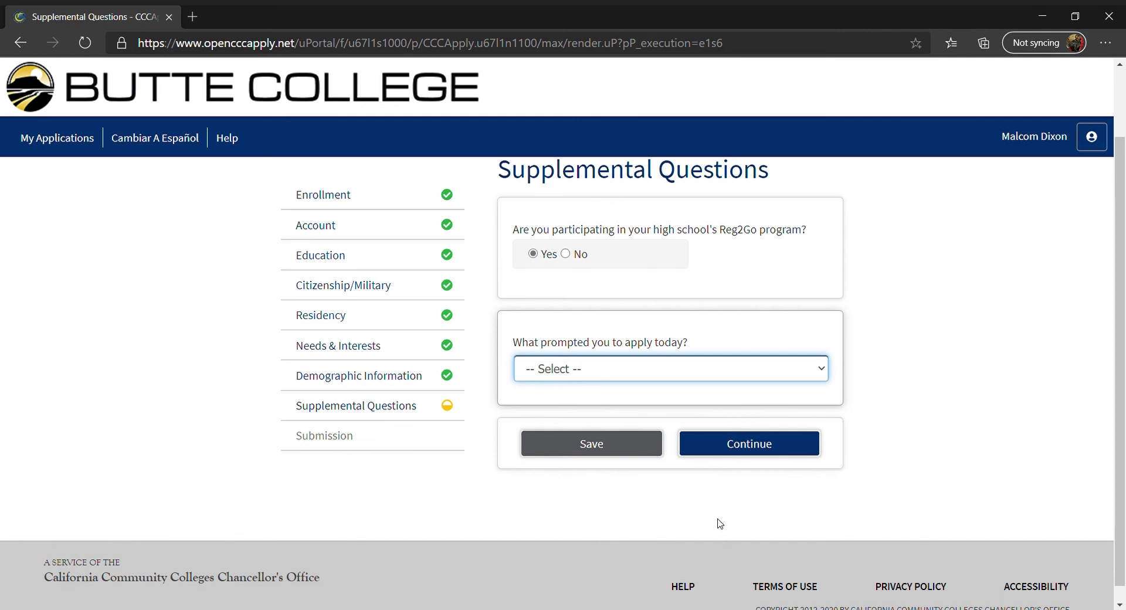
key("Down")
left_click(1041, 455)
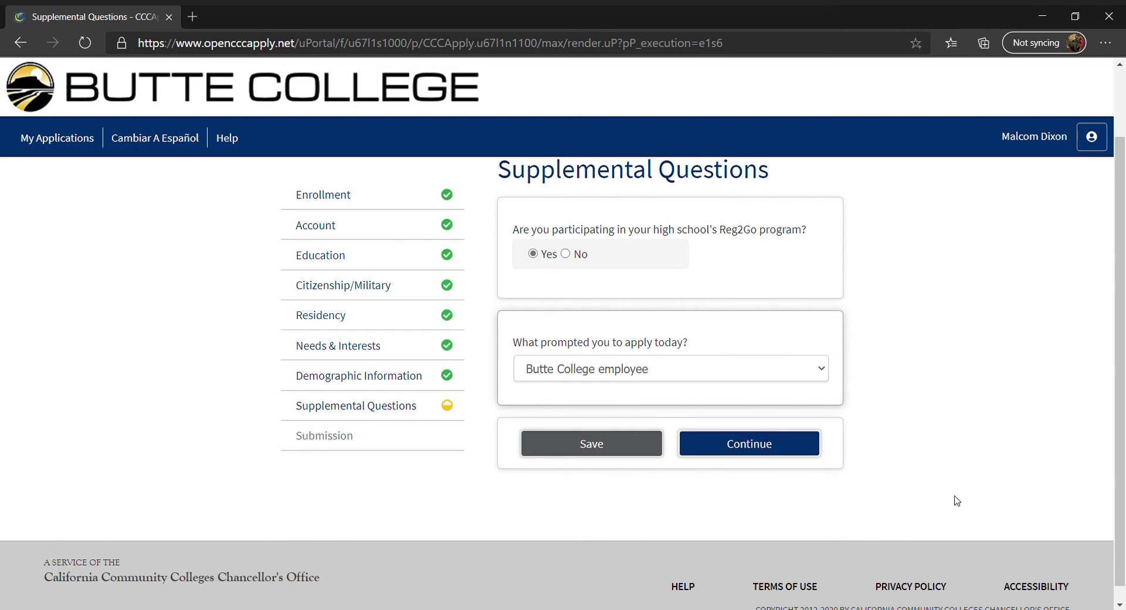
left_click(779, 443)
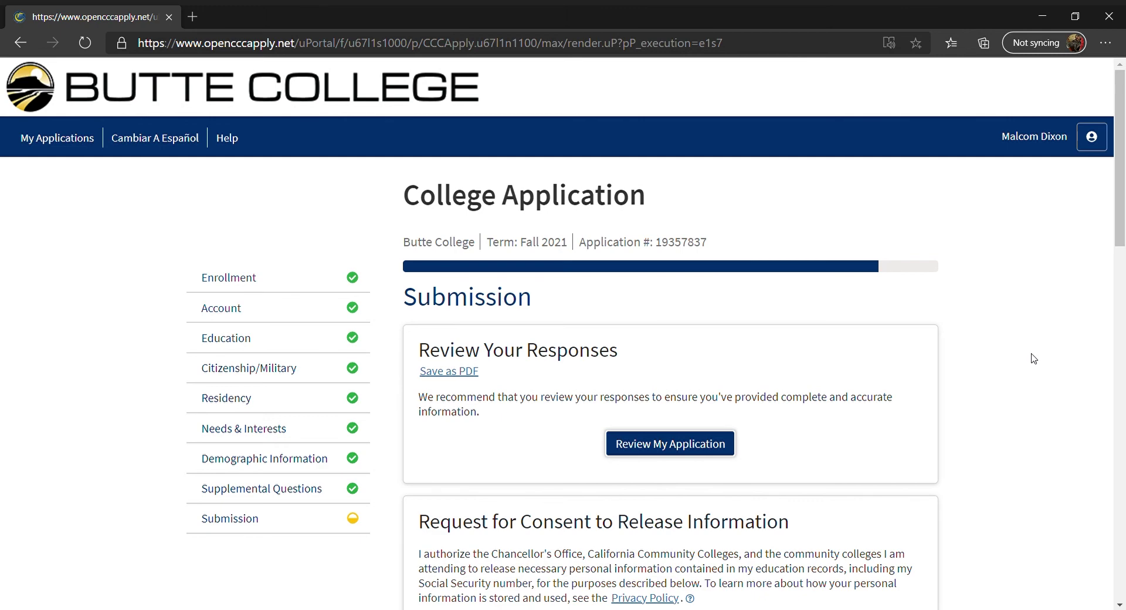
Expand the full summary of application responses, scroll through the response tables, then hide it
left_click(713, 450)
scroll(1082, 431, "down", 3)
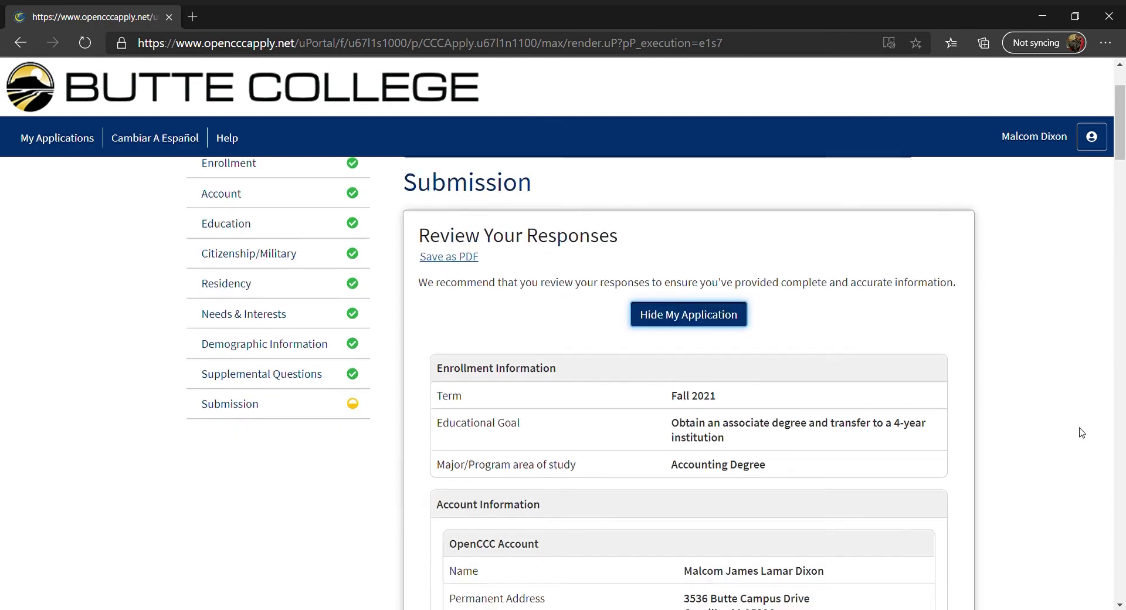
scroll(1079, 431, "down", 6)
scroll(1080, 431, "up", 5)
scroll(1079, 431, "up", 2)
scroll(1079, 431, "down", 5)
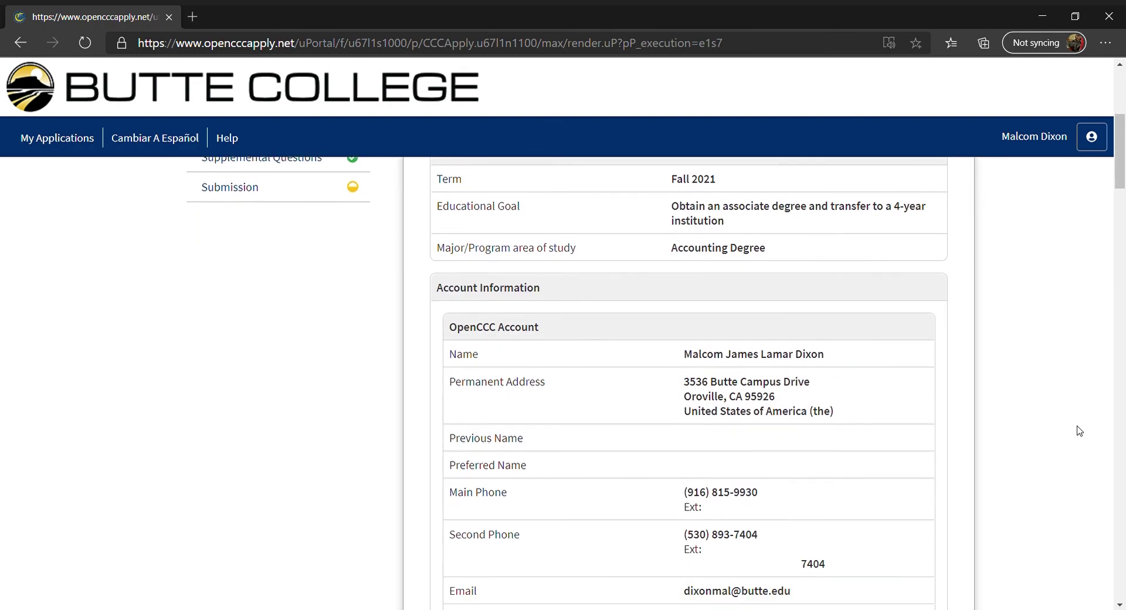
scroll(1079, 431, "up", 7)
left_click(724, 418)
Choose 'I consent' for the release of personal information
scroll(791, 407, "down", 5)
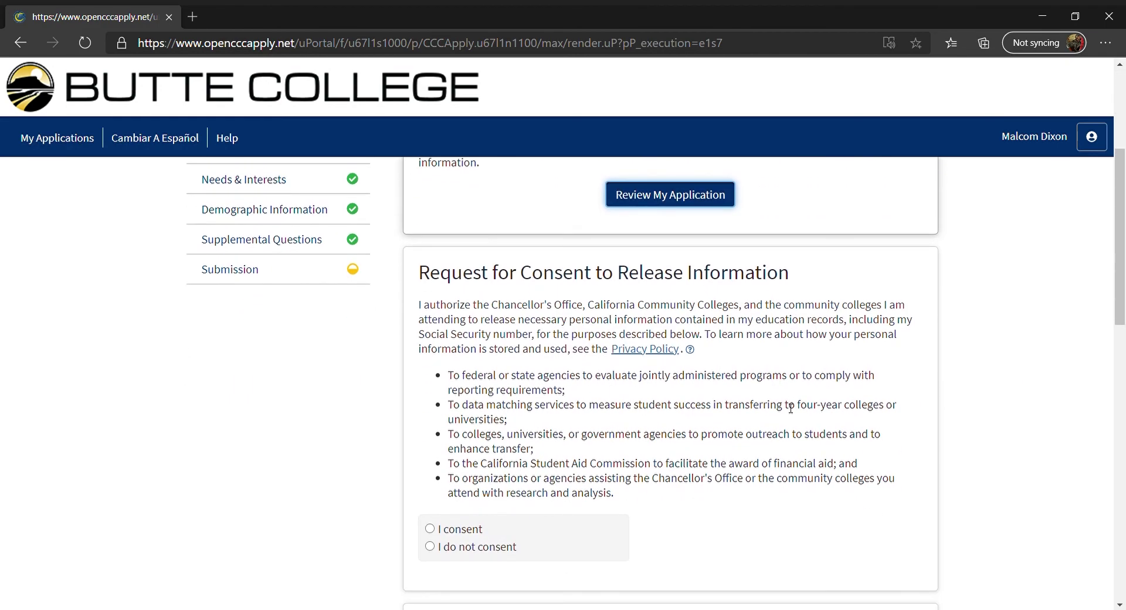
scroll(790, 408, "down", 1)
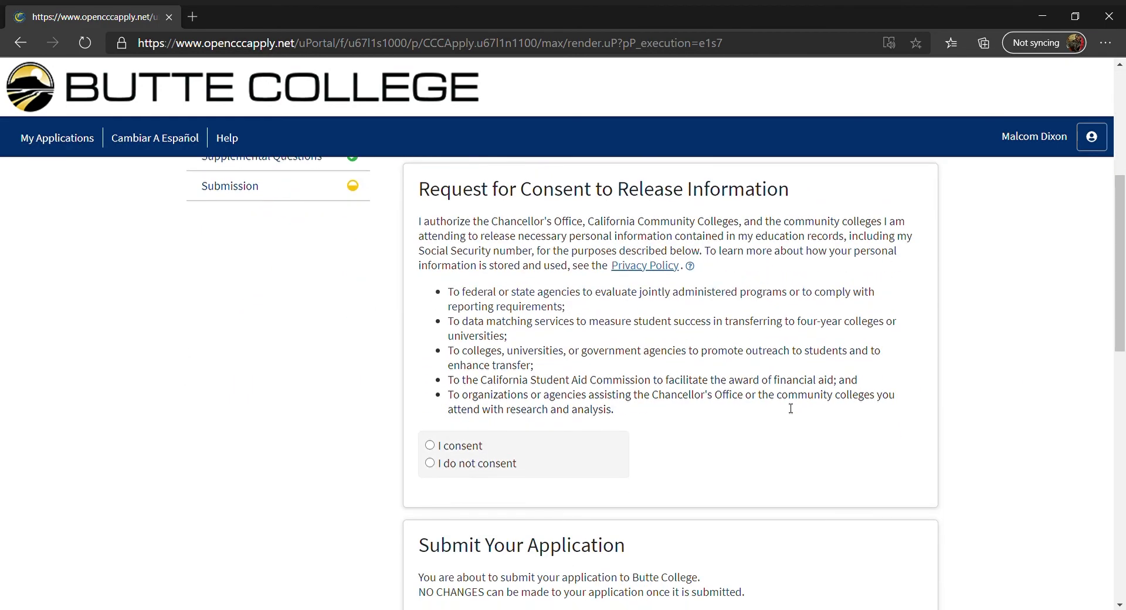
left_click(430, 447)
left_click(430, 463)
left_click(431, 447)
Tick both 'By Checking here' declarations, including the financial aid one, before Submit My Application
scroll(1006, 441, "down", 5)
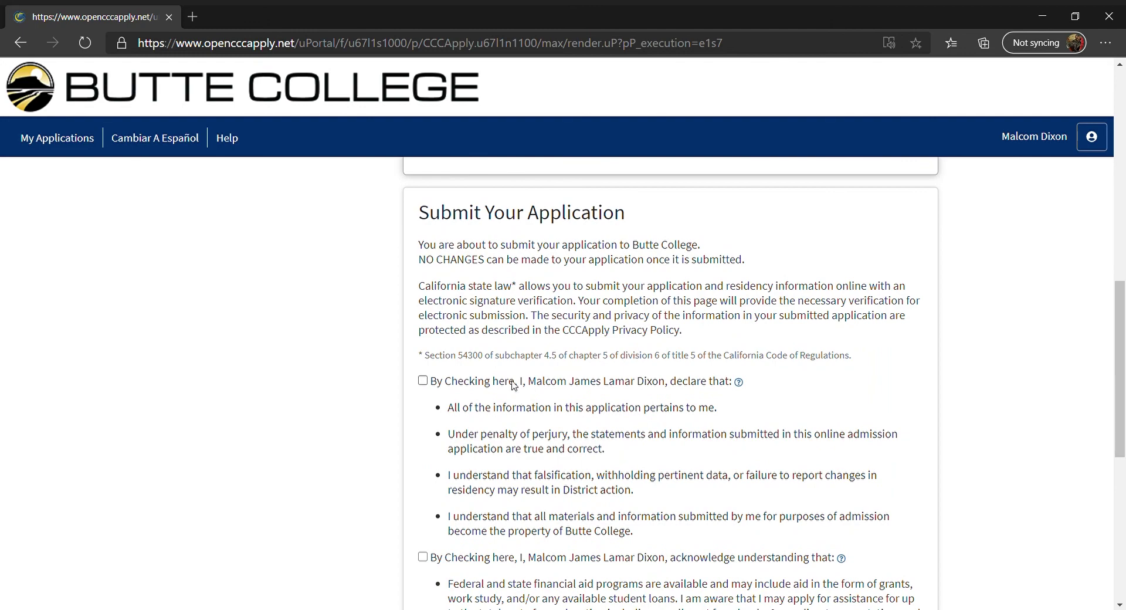
left_click(423, 381)
scroll(942, 398, "down", 1)
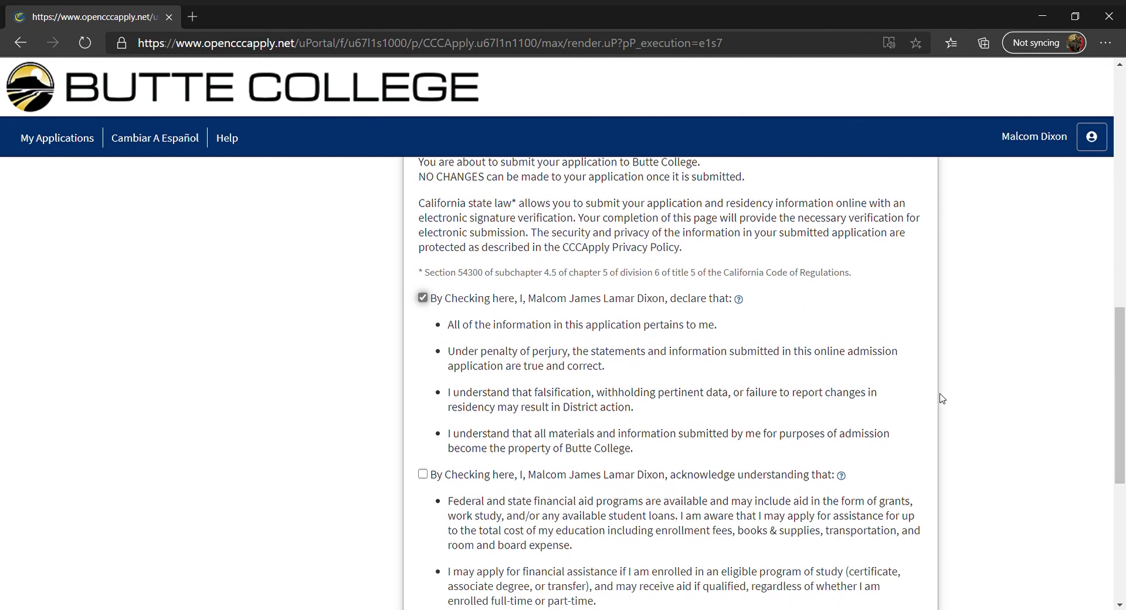
left_click(423, 474)
scroll(925, 467, "down", 6)
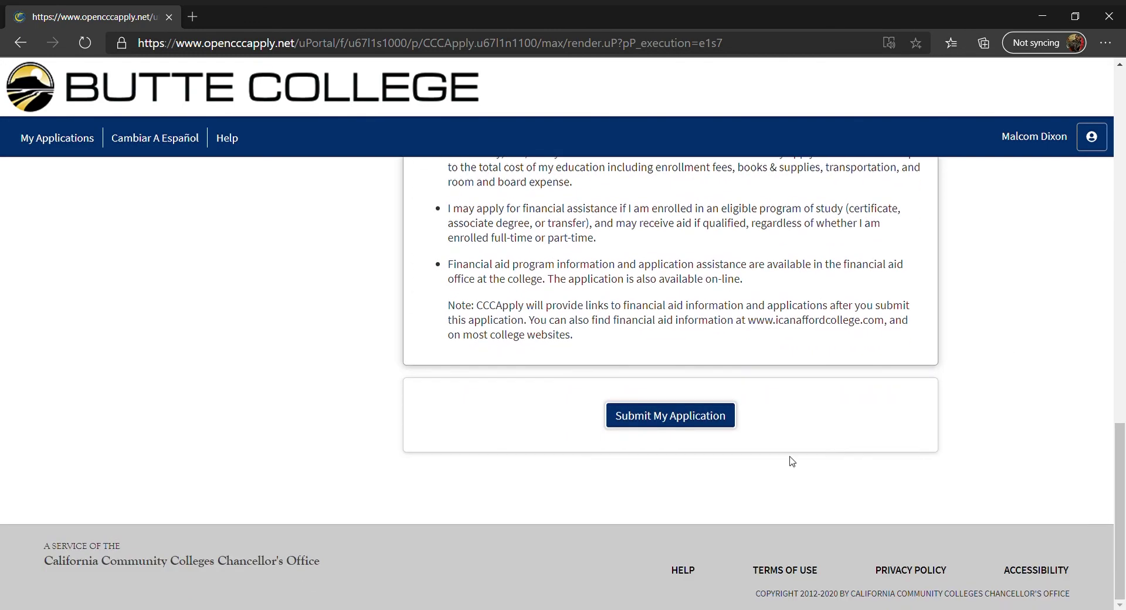